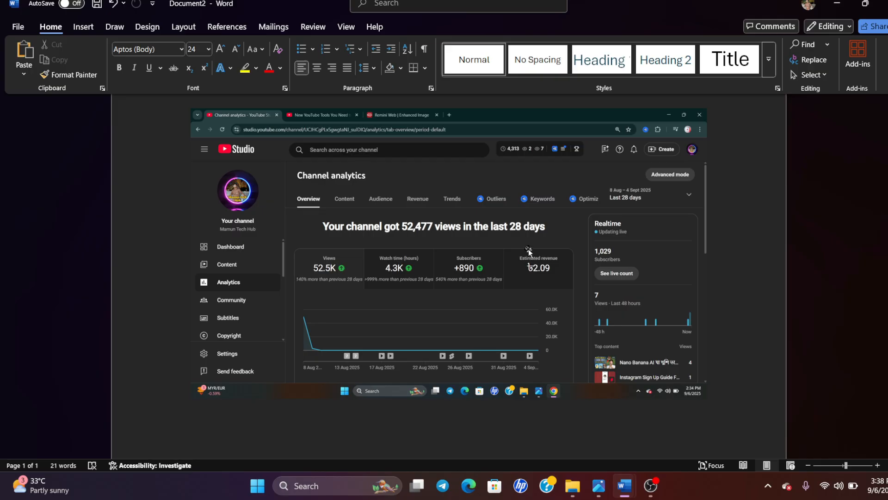
# Examine the channel analytics screenshot and the numbered Video Topic list in the document
pyautogui.scroll(-3, 524, 250)
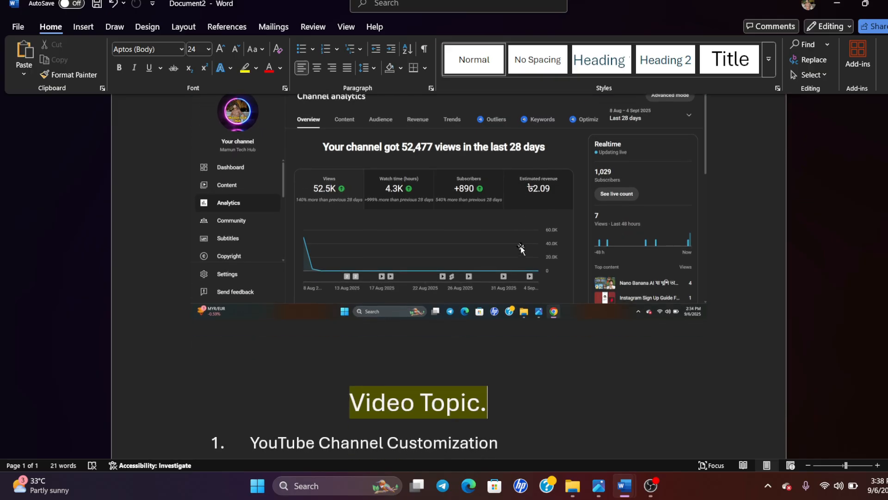
pyautogui.scroll(1, 521, 250)
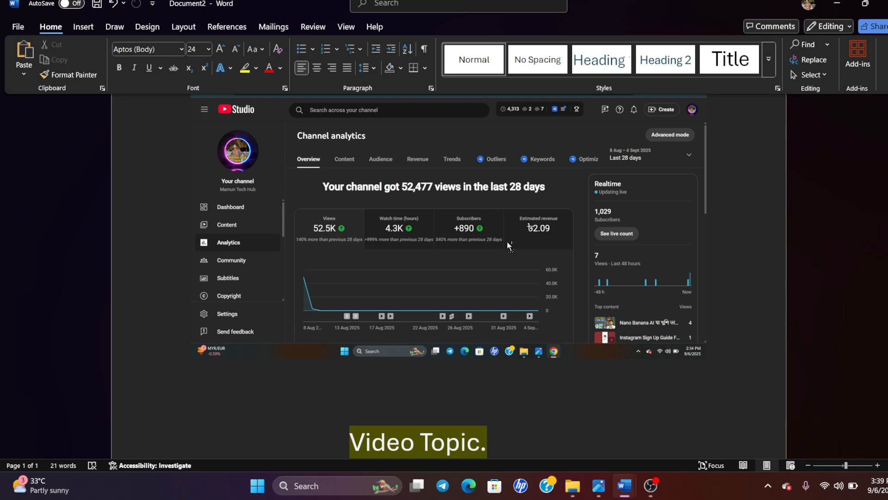
pyautogui.keyDown('ctrl'); pyautogui.scroll(2, 508, 244); pyautogui.keyUp('ctrl')
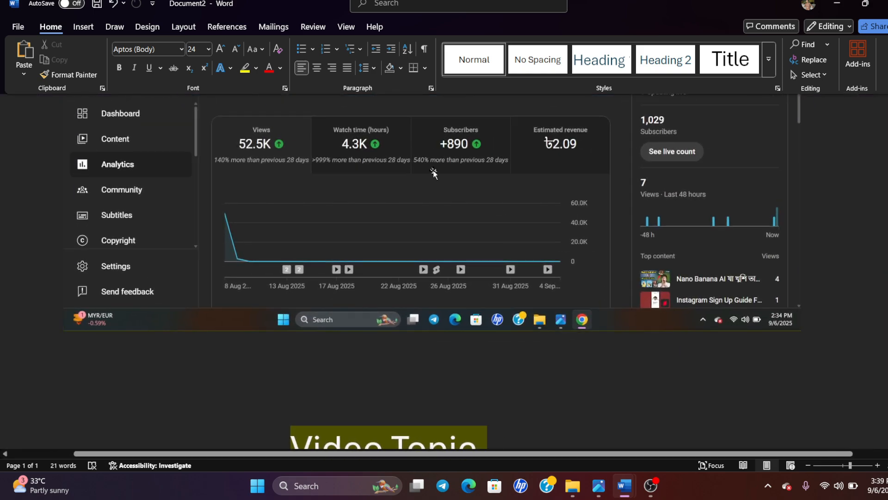
pyautogui.click(423, 162)
pyautogui.keyDown('ctrl'); pyautogui.scroll(-1, 421, 199); pyautogui.keyUp('ctrl')
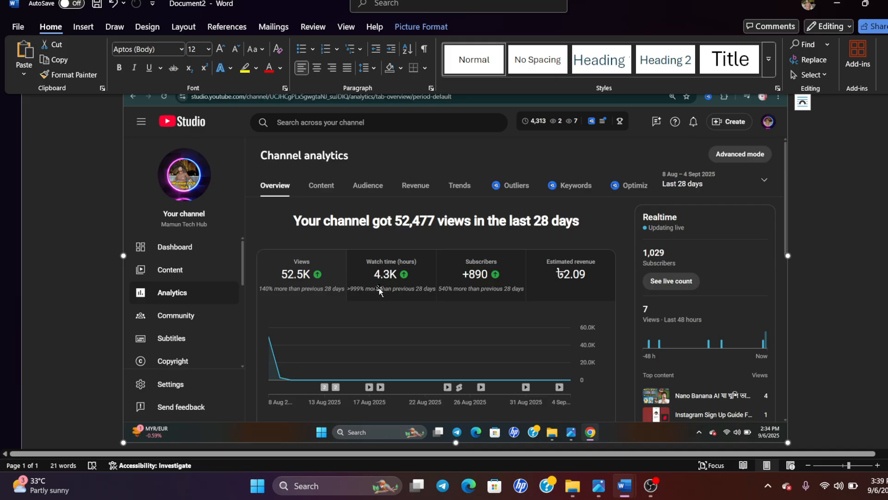
pyautogui.scroll(-2, 410, 293)
pyautogui.scroll(-6, 412, 293)
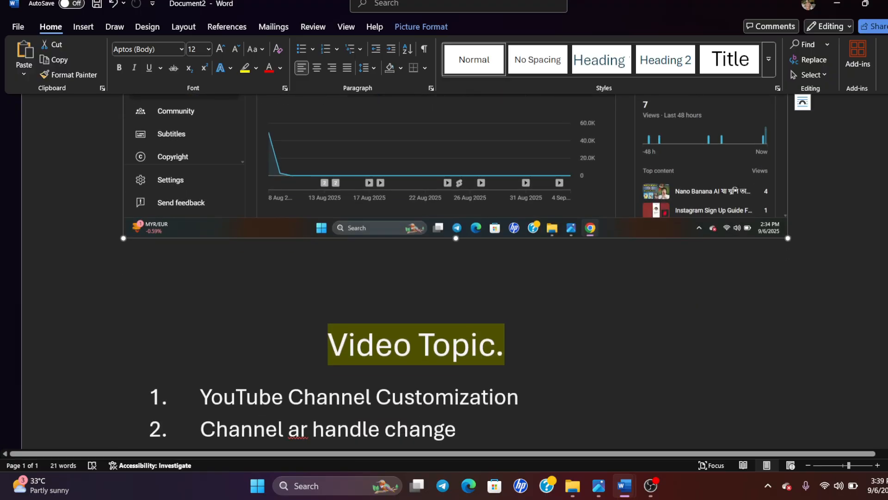
pyautogui.scroll(-2, 418, 299)
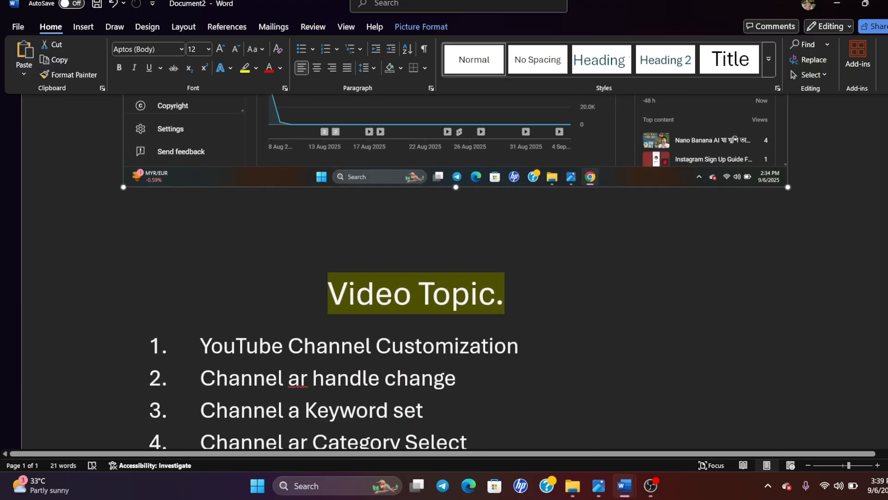
pyautogui.scroll(6, 419, 300)
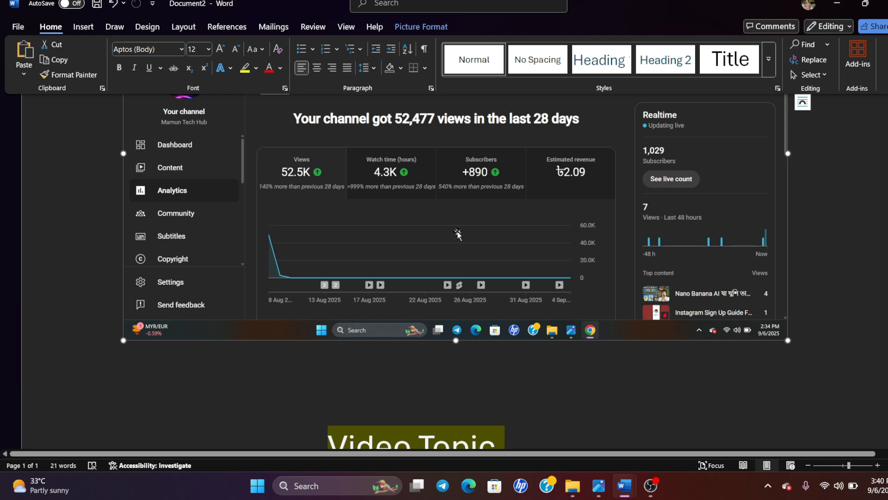
pyautogui.scroll(-4, 455, 222)
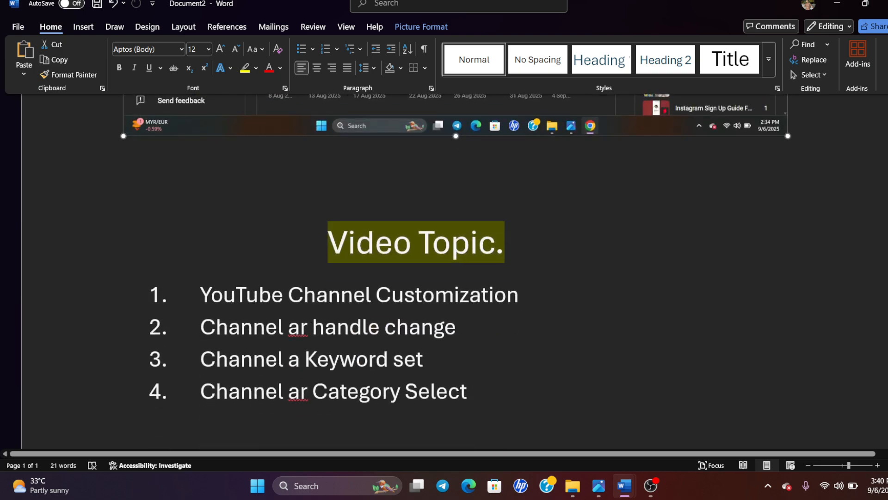
pyautogui.scroll(1, 456, 268)
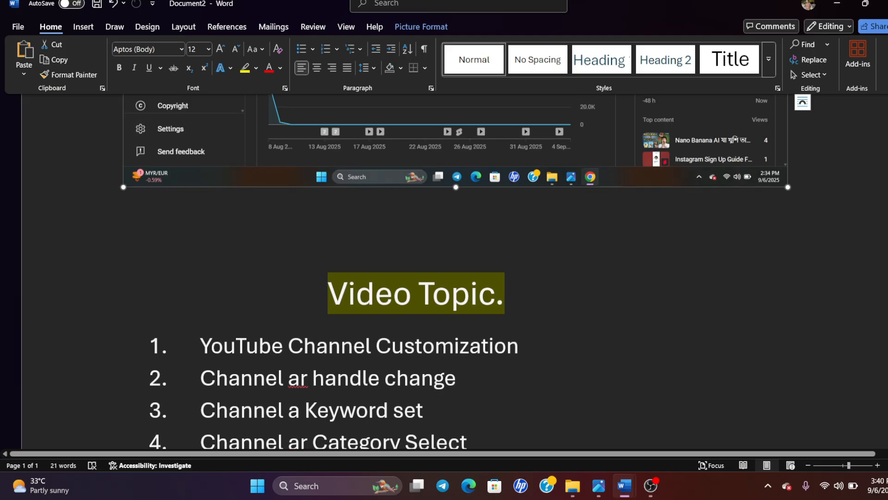
pyautogui.scroll(-1, 456, 268)
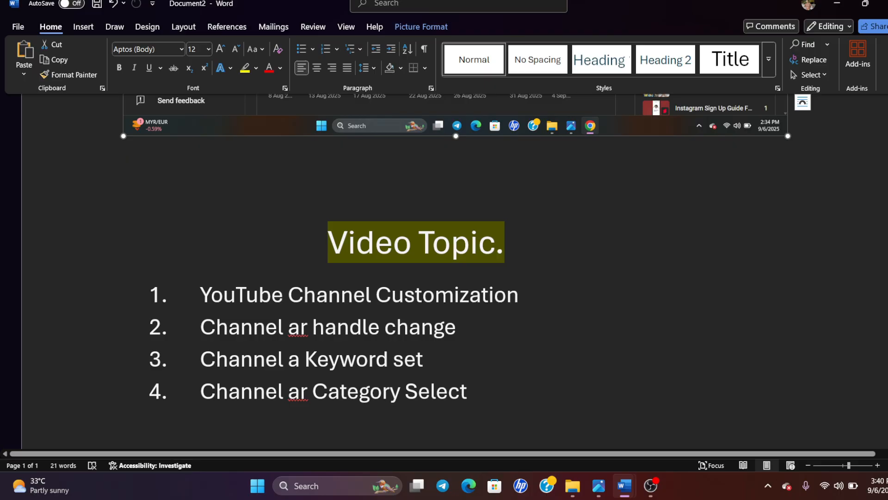
pyautogui.moveTo(200, 296); pyautogui.dragTo(531, 296)
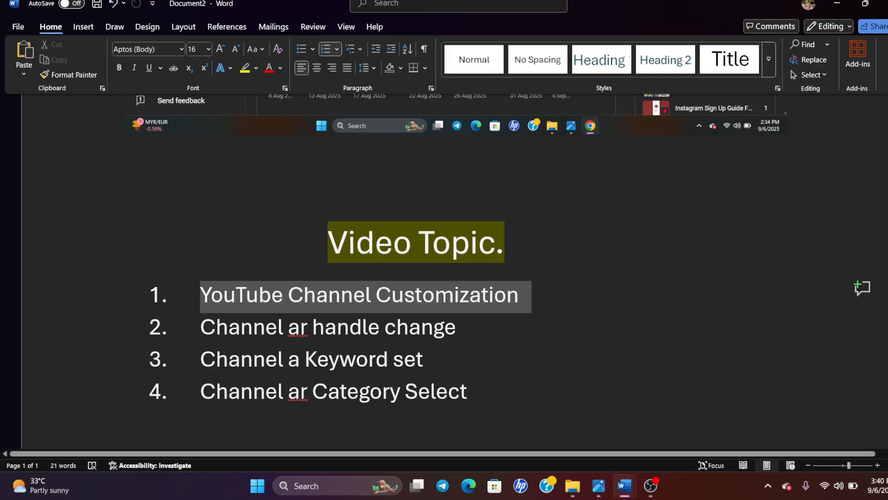
pyautogui.click(539, 304)
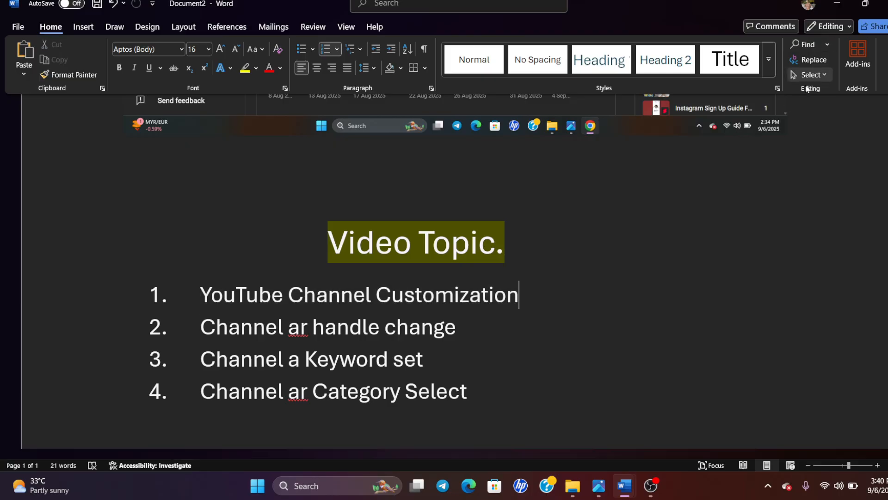
# Switch to Google Chrome, open YouTube and go to the channel's YouTube Studio dashboard
pyautogui.click(836, 3)
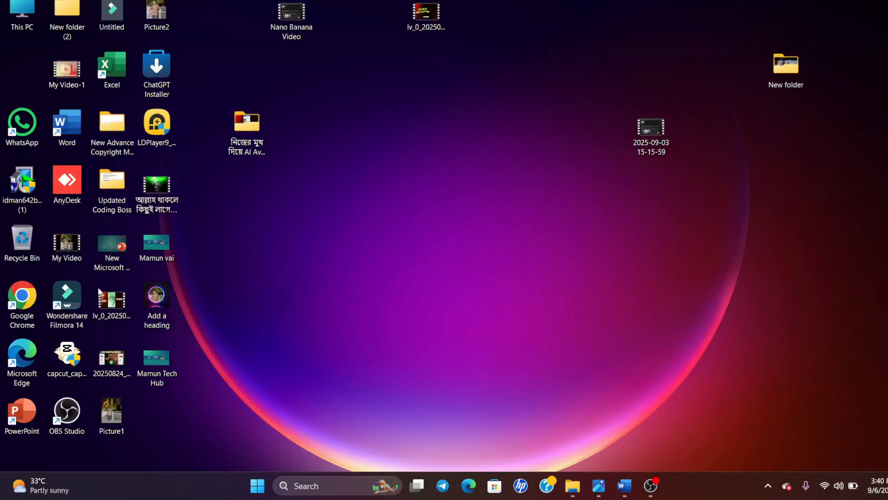
pyautogui.doubleClick(23, 301)
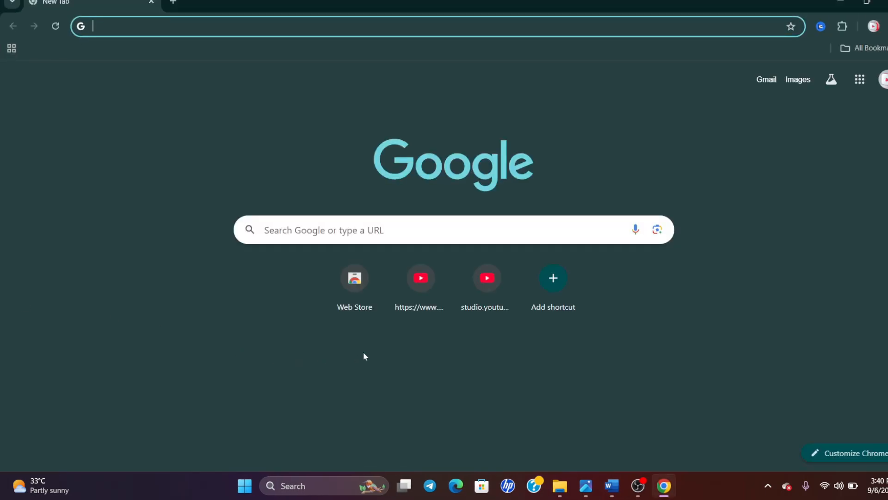
pyautogui.click(414, 290)
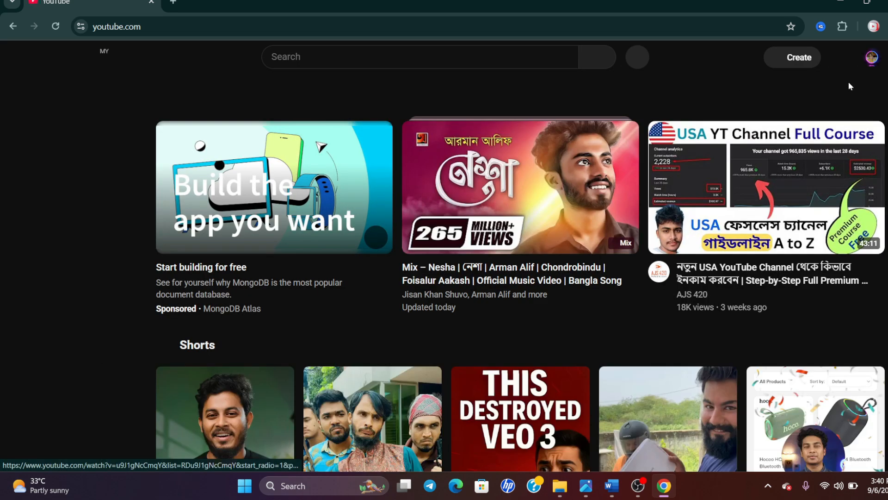
pyautogui.click(870, 58)
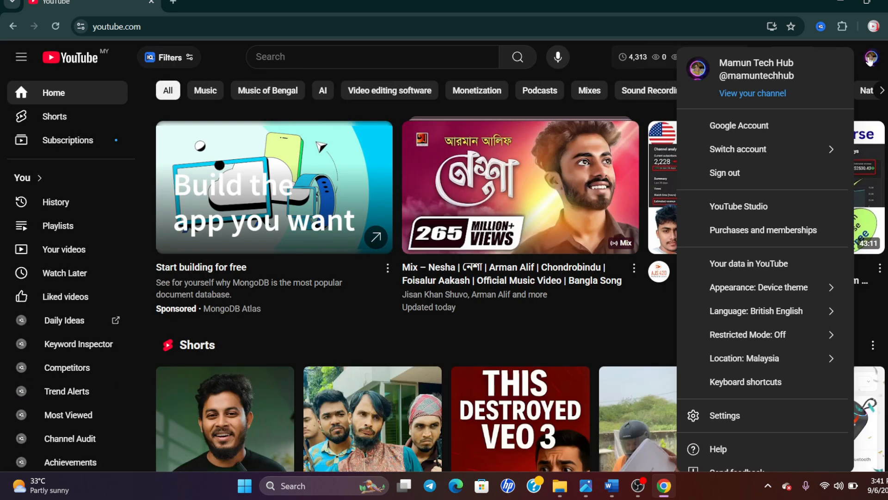
pyautogui.click(780, 207)
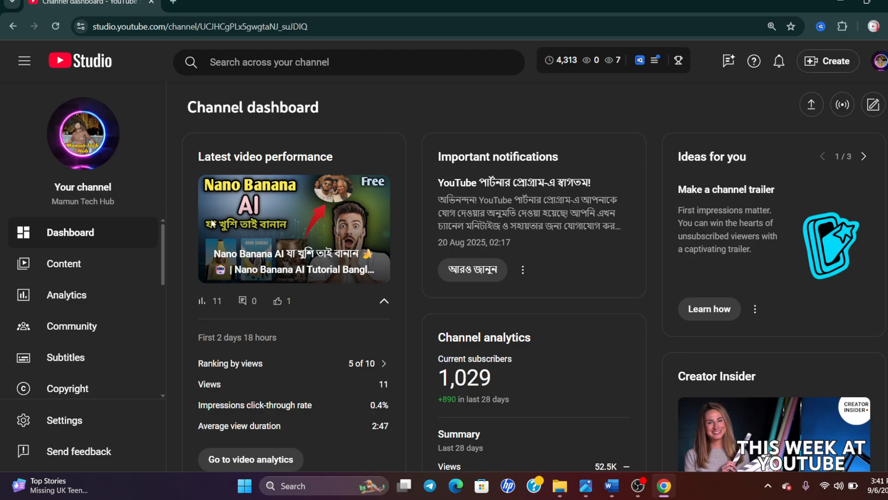
# Review the current subscribers, views, watch time and estimated revenue in the dashboard's Channel analytics card
pyautogui.scroll(-1, 183, 237)
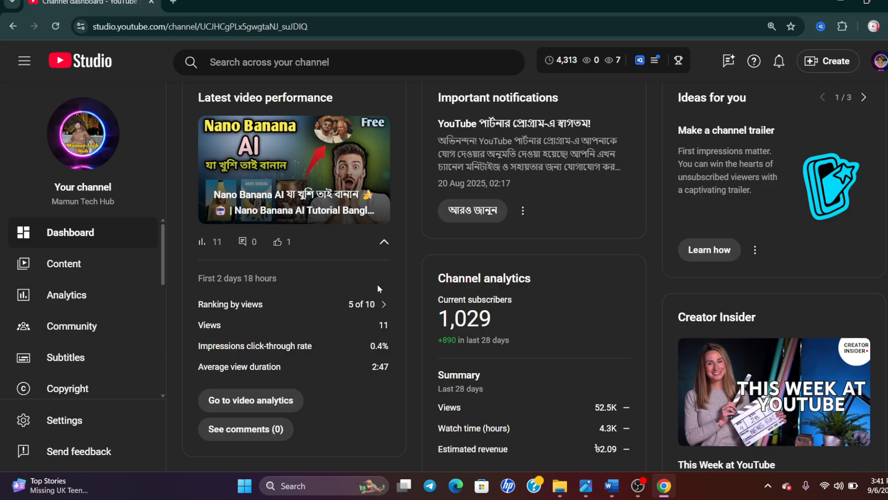
pyautogui.moveTo(493, 321); pyautogui.dragTo(435, 326)
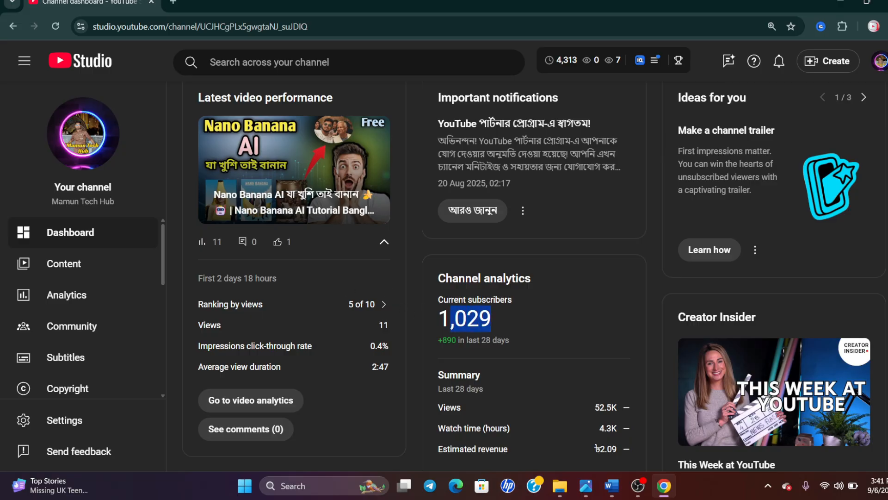
pyautogui.scroll(-2, 518, 347)
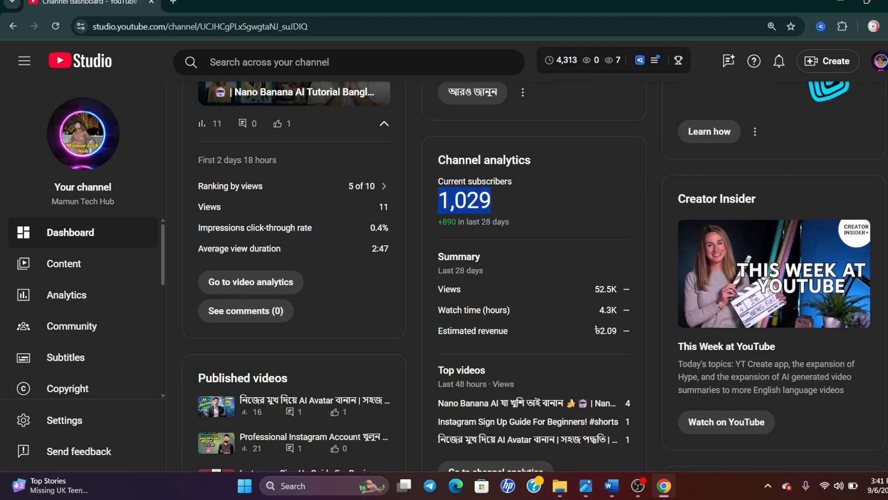
pyautogui.moveTo(593, 289); pyautogui.dragTo(542, 331)
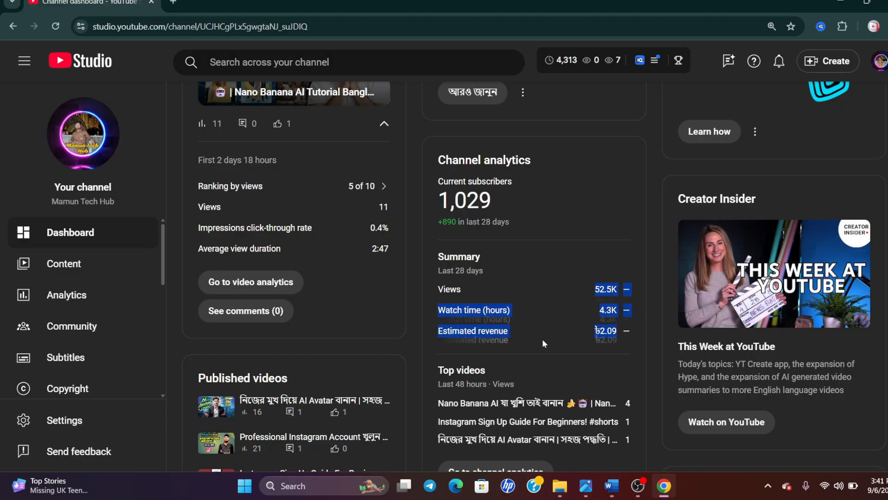
pyautogui.click(548, 244)
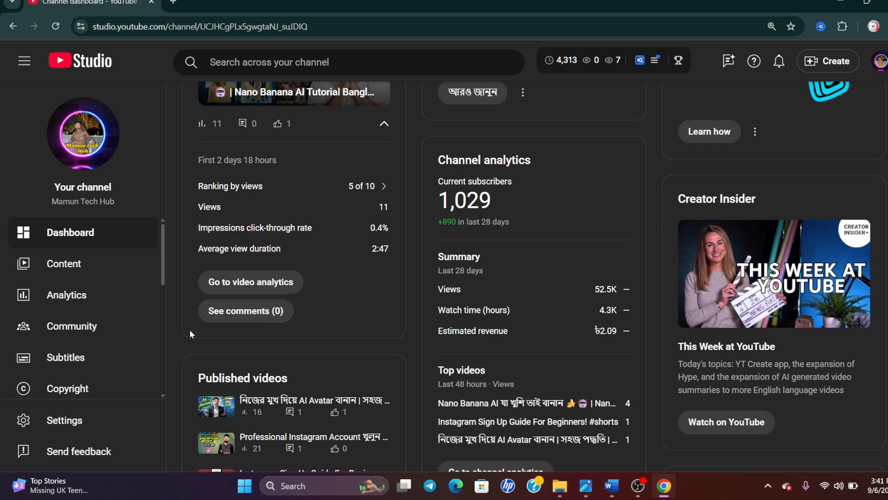
# Open the channel's Customisation page in YouTube Studio
pyautogui.scroll(-3, 119, 314)
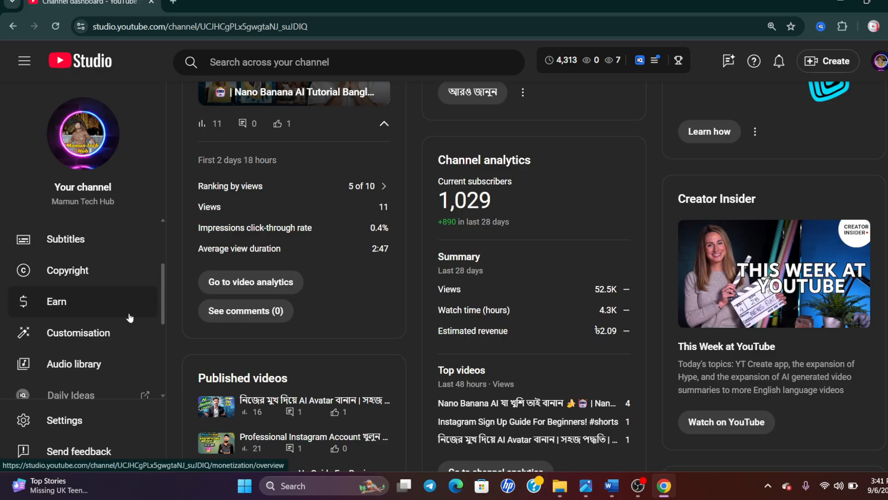
pyautogui.scroll(3, 43, 290)
pyautogui.scroll(-4, 44, 289)
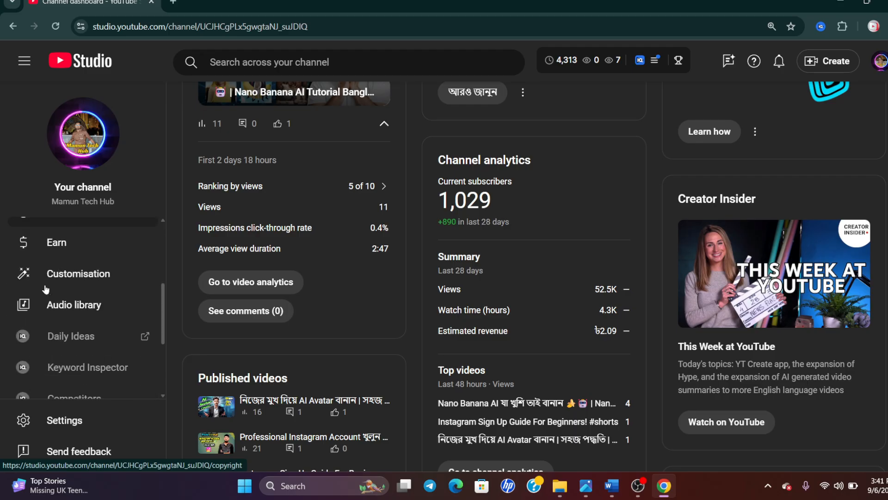
pyautogui.scroll(-2, 44, 289)
pyautogui.scroll(2, 44, 289)
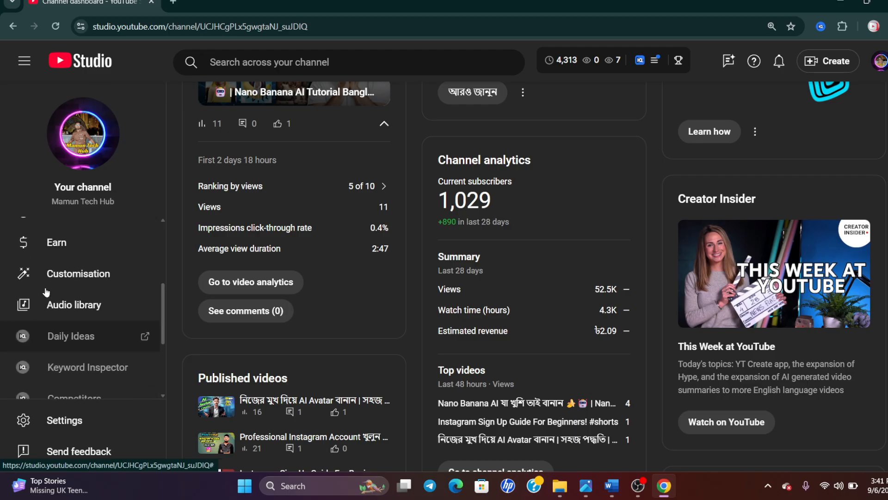
pyautogui.click(88, 277)
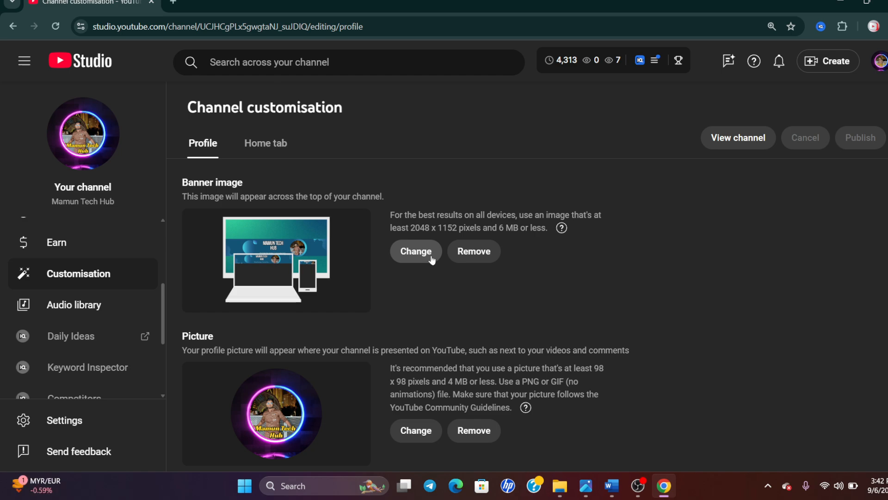
# Examine the banner image, picture, name and handle settings in the channel profile
pyautogui.scroll(-2, 368, 309)
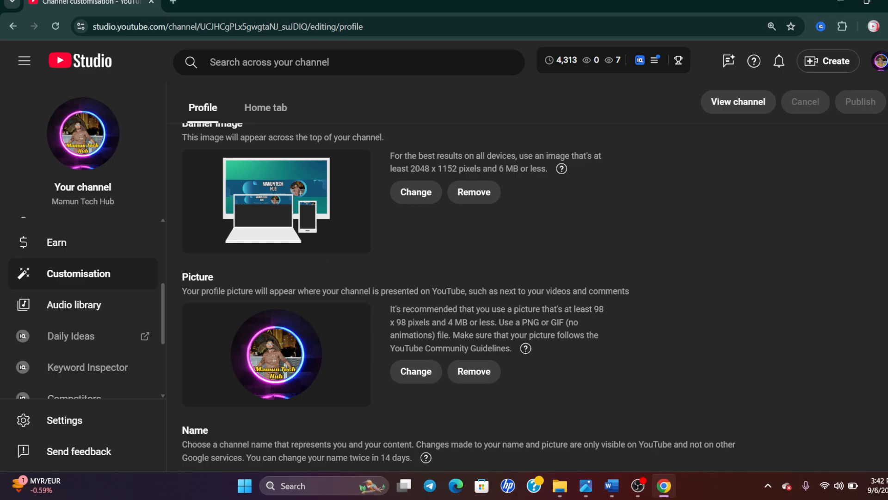
pyautogui.scroll(-5, 467, 296)
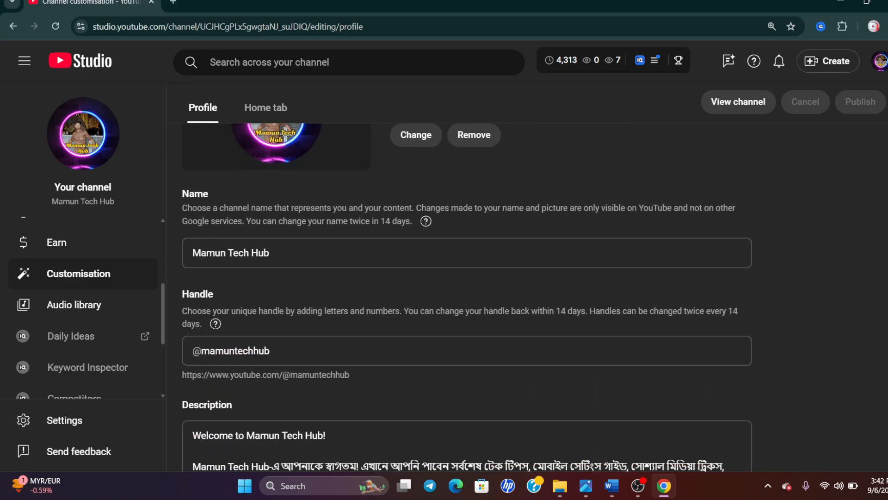
pyautogui.click(297, 263)
pyautogui.moveTo(296, 263); pyautogui.dragTo(202, 261)
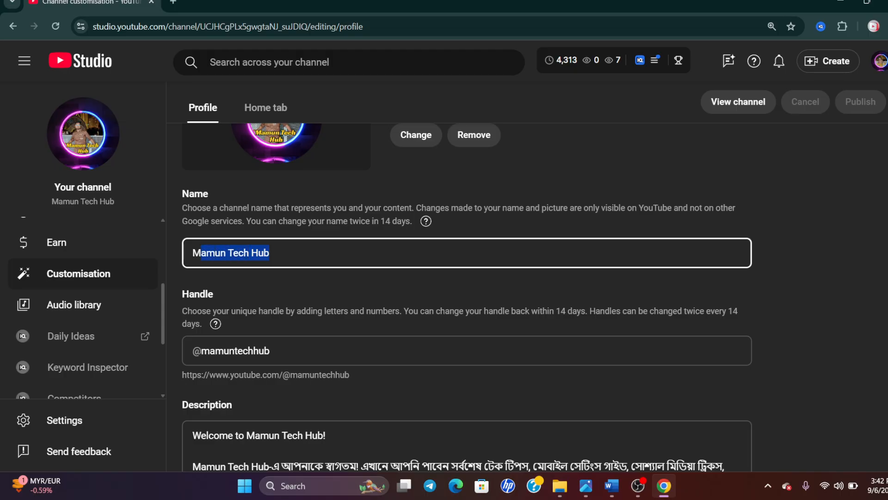
pyautogui.press('Right')
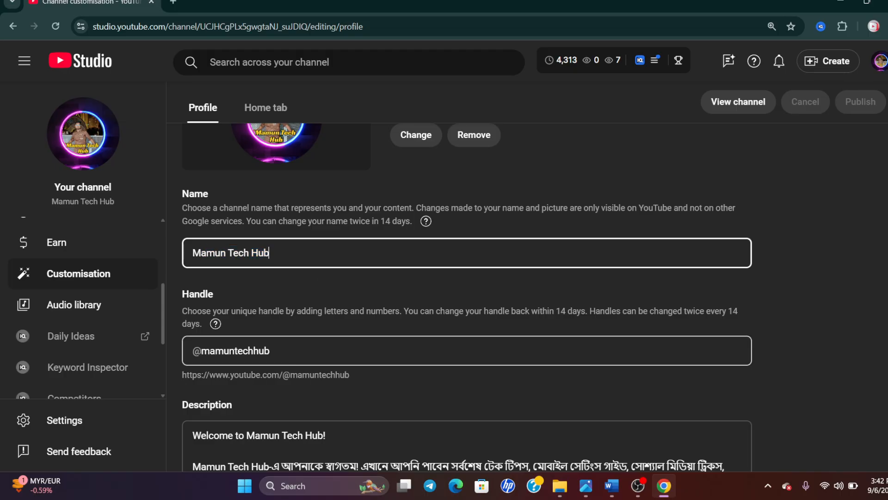
pyautogui.moveTo(226, 299); pyautogui.dragTo(180, 293)
pyautogui.click(180, 293)
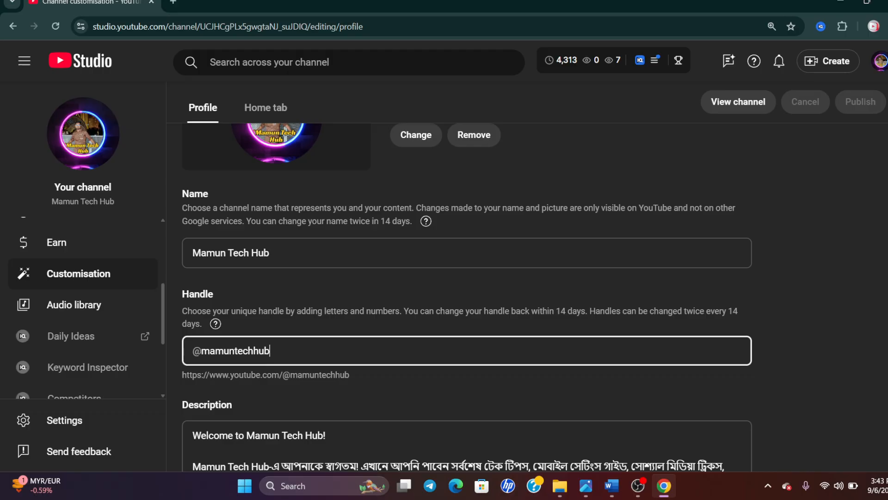
pyautogui.click(269, 253)
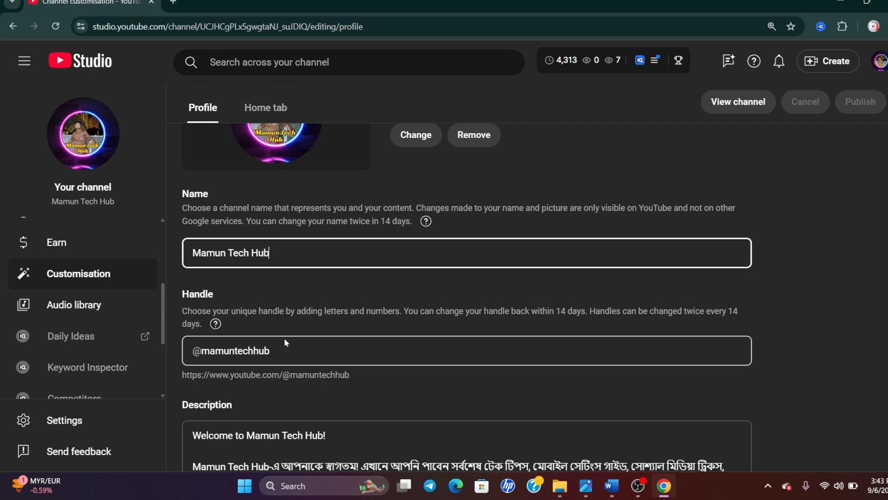
# Read through the channel's description and the keywords at its end
pyautogui.scroll(-2, 286, 365)
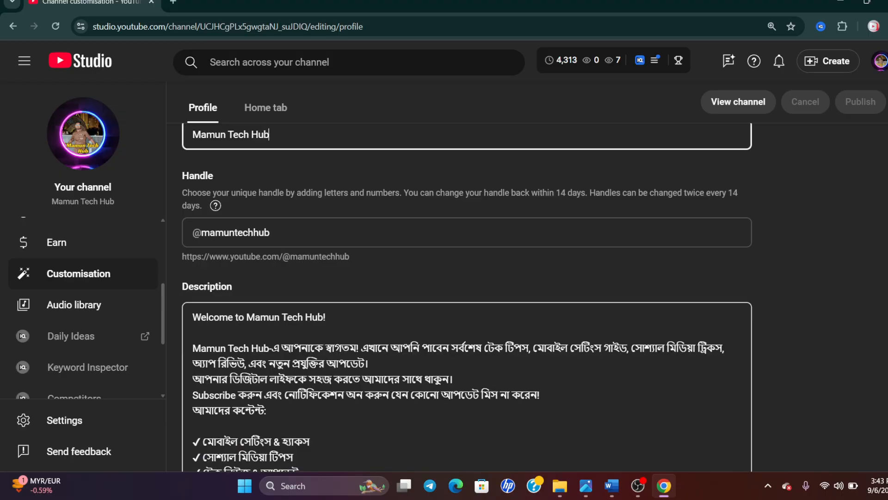
pyautogui.moveTo(244, 301); pyautogui.dragTo(164, 281)
pyautogui.click(246, 316)
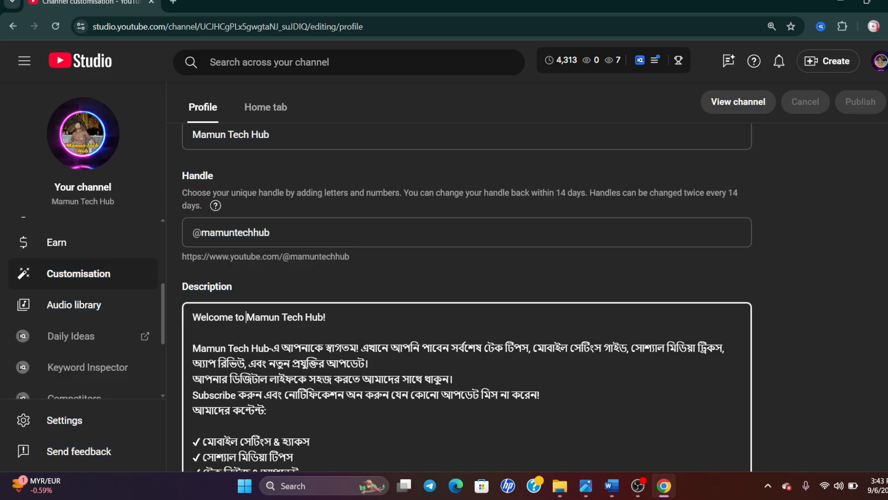
pyautogui.scroll(-2, 467, 296)
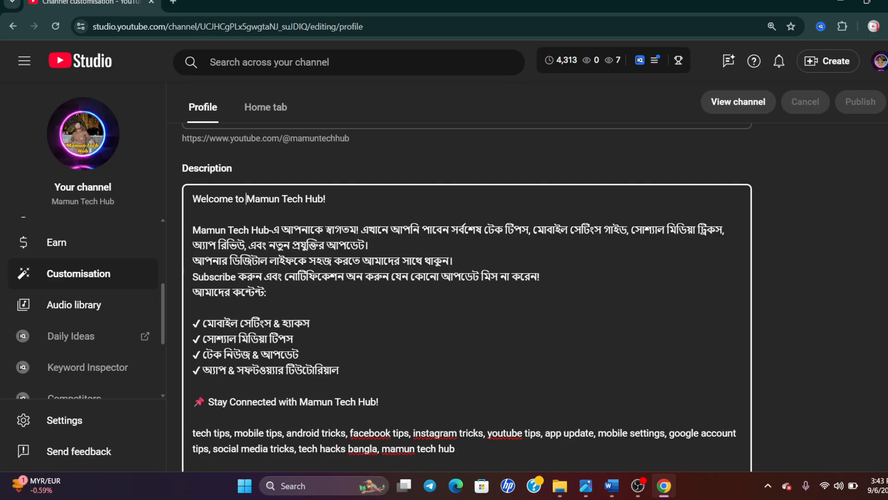
# Review the welcome line and the checkmarked list of content topics in the channel description
pyautogui.moveTo(327, 198); pyautogui.dragTo(246, 199)
pyautogui.press('Right')
pyautogui.moveTo(201, 323); pyautogui.dragTo(332, 370)
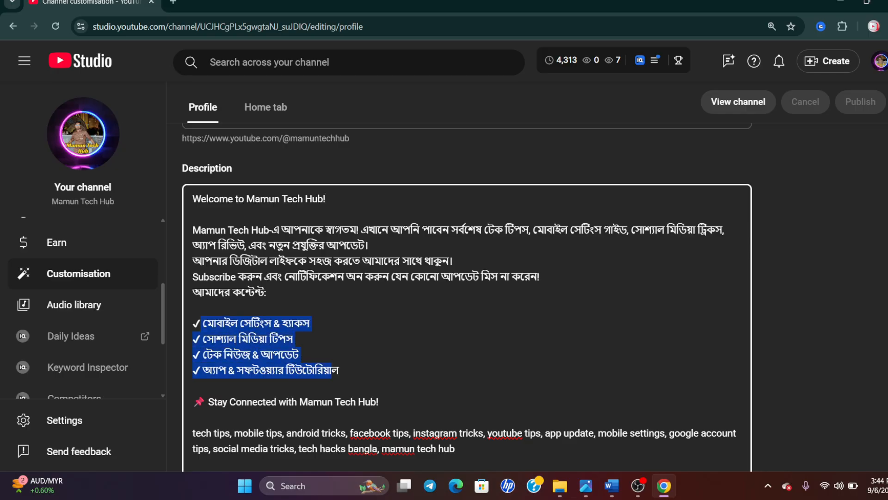
pyautogui.click(310, 355)
pyautogui.scroll(-2, 467, 296)
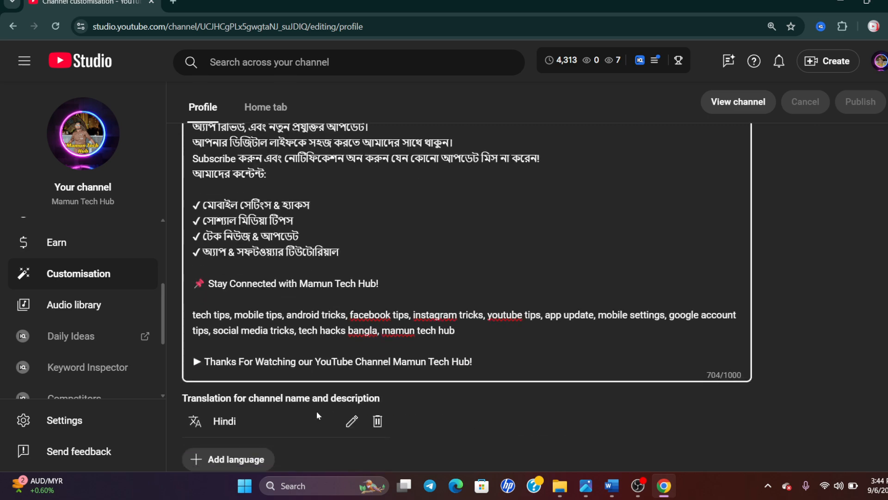
# Highlight the two lines of comma-separated keywords, from "tech tips" to "mamun tech hub", in the channel description
pyautogui.click(193, 315)
pyautogui.hotkey('shift', 'Down')
pyautogui.hotkey('shift', 'End')
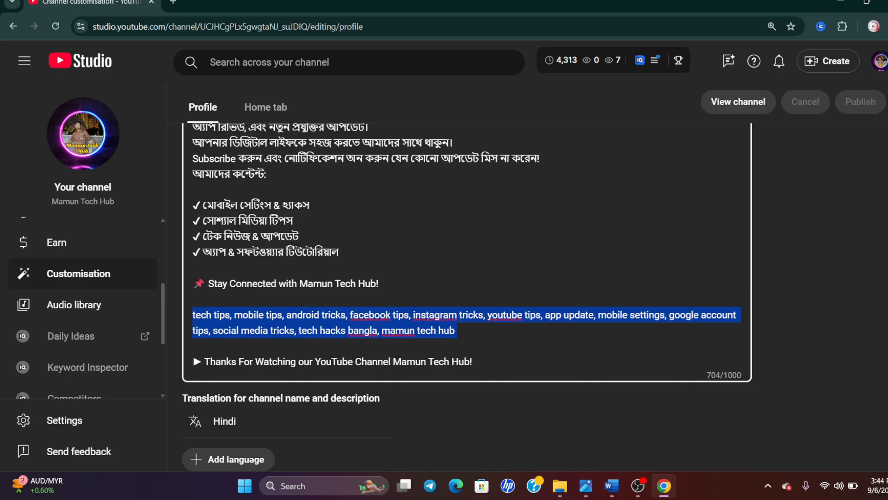
pyautogui.click(193, 268)
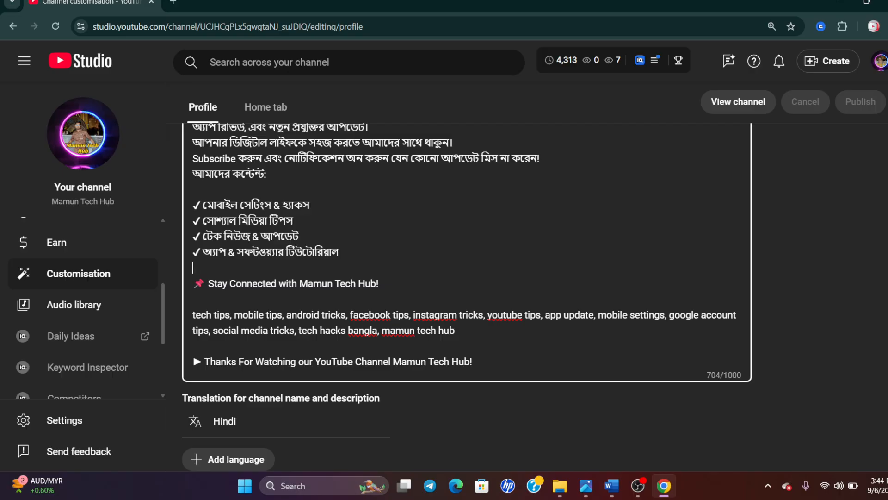
pyautogui.moveTo(457, 330); pyautogui.dragTo(193, 315)
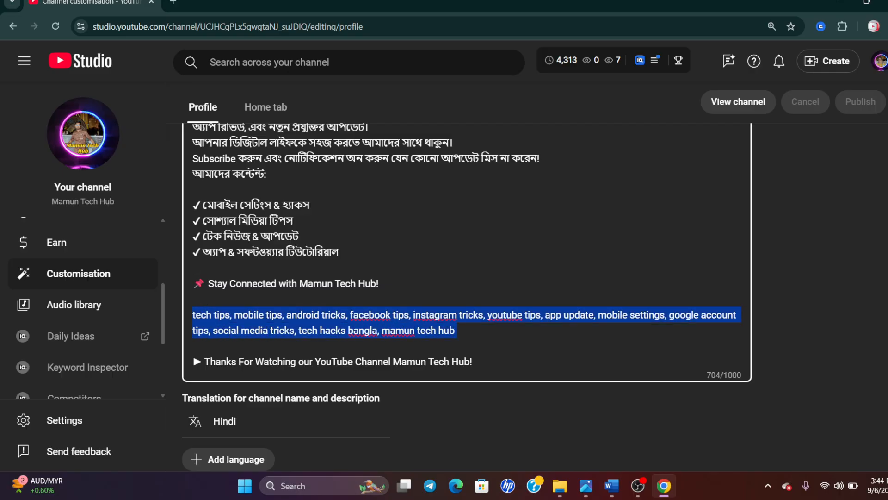
pyautogui.click(451, 346)
# Look over the translation, channel URL and external links settings below the description
pyautogui.scroll(-3, 451, 348)
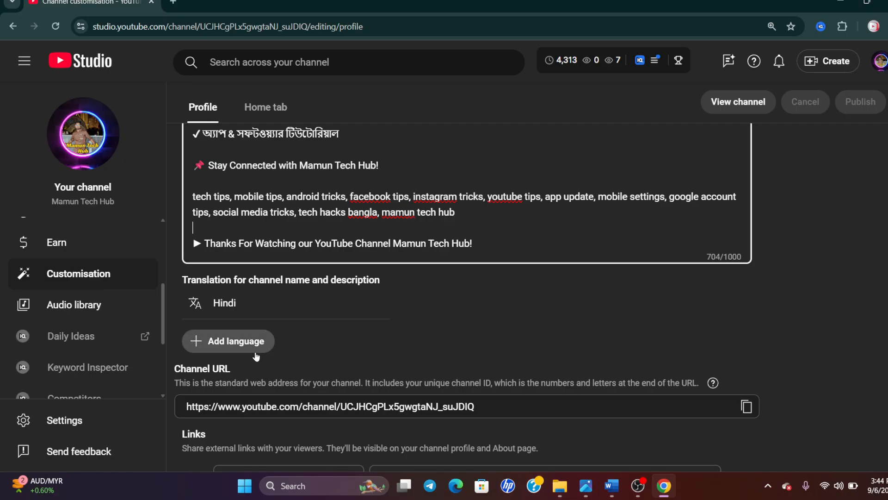
pyautogui.scroll(-1, 290, 345)
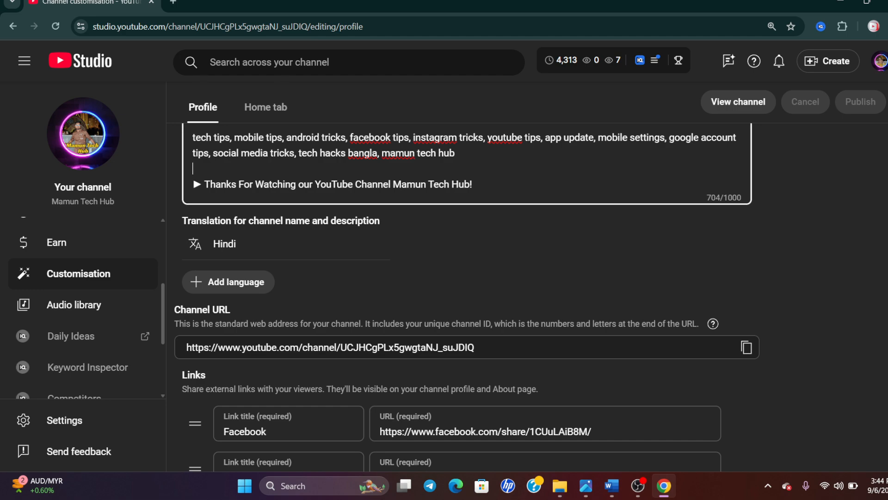
pyautogui.scroll(-2, 288, 305)
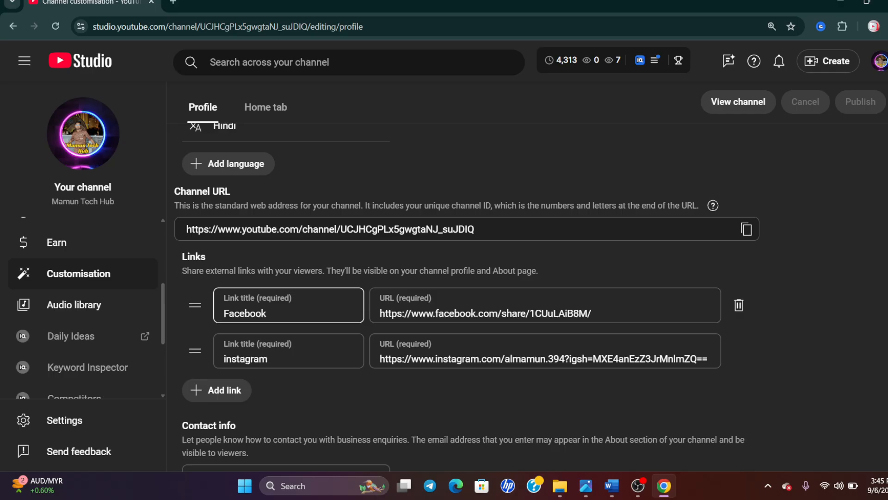
# Open YouTube in a new browser tab and go to the channel's public page
pyautogui.click(173, 3)
pyautogui.click(432, 293)
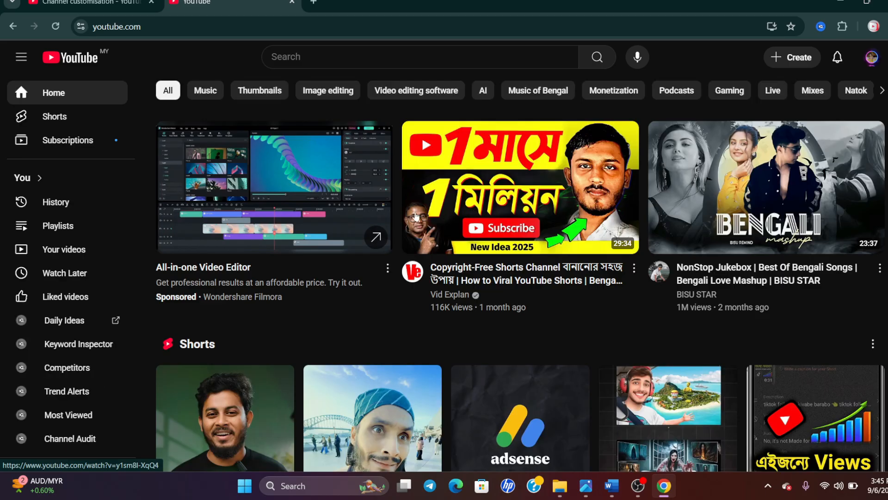
pyautogui.click(872, 57)
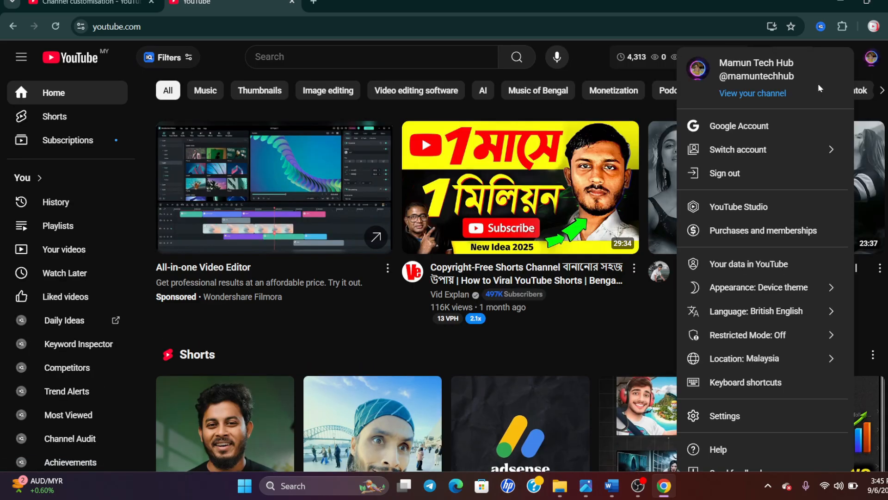
pyautogui.click(771, 91)
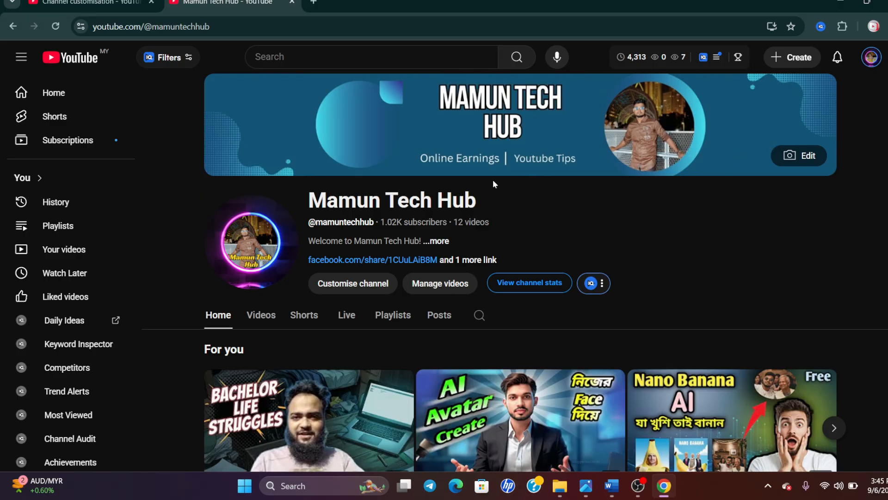
# View the full channel description and the Facebook and Instagram links on the public page, and close the details
pyautogui.click(442, 241)
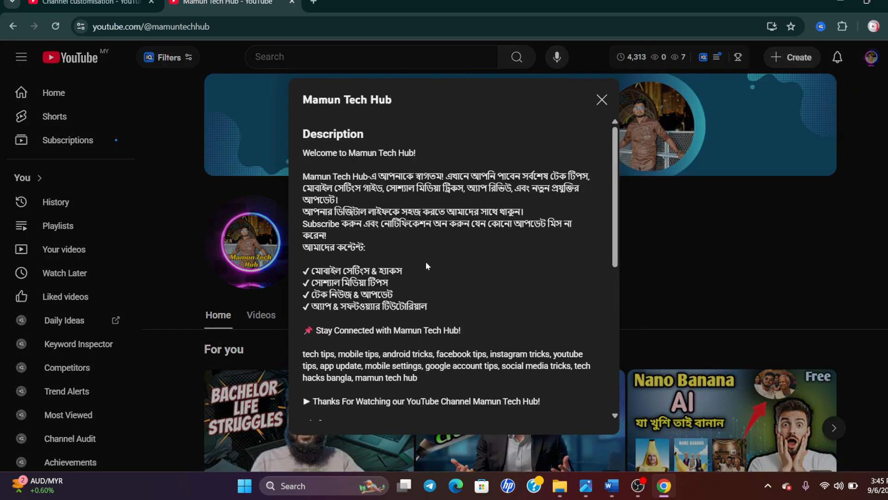
pyautogui.scroll(-5, 426, 265)
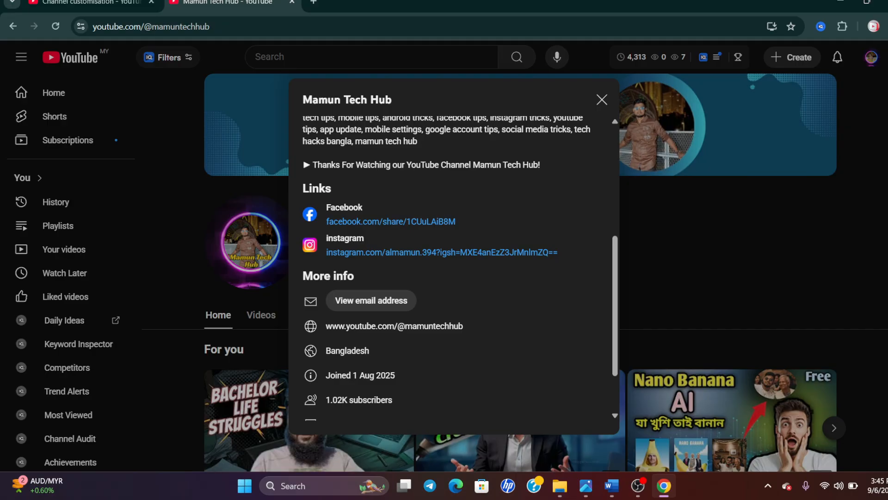
pyautogui.moveTo(312, 189); pyautogui.dragTo(333, 189)
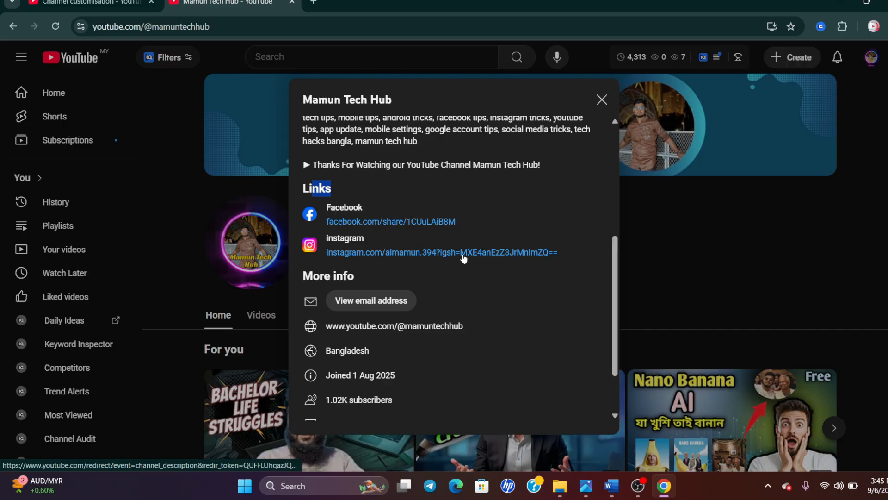
pyautogui.click(602, 99)
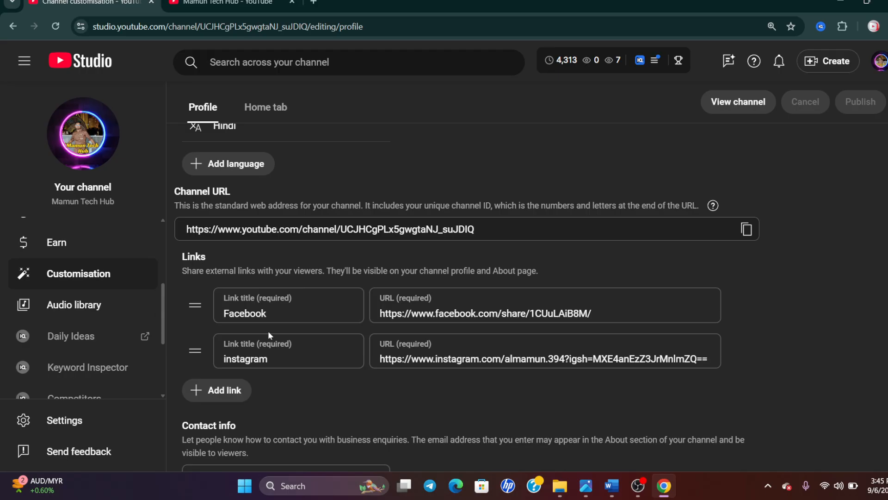
# Back in YouTube Studio, check the contact email and video watermark settings, and return to the handle and description
pyautogui.scroll(-2, 285, 350)
pyautogui.scroll(-1, 302, 366)
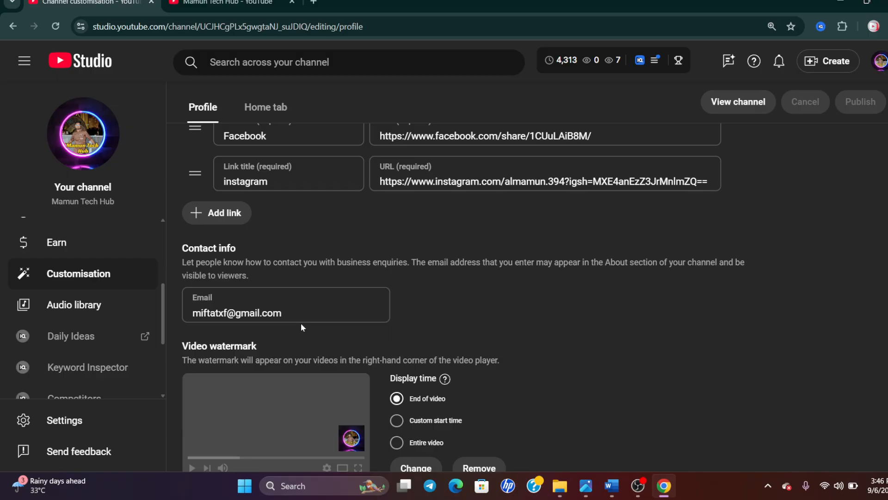
pyautogui.scroll(-1, 303, 323)
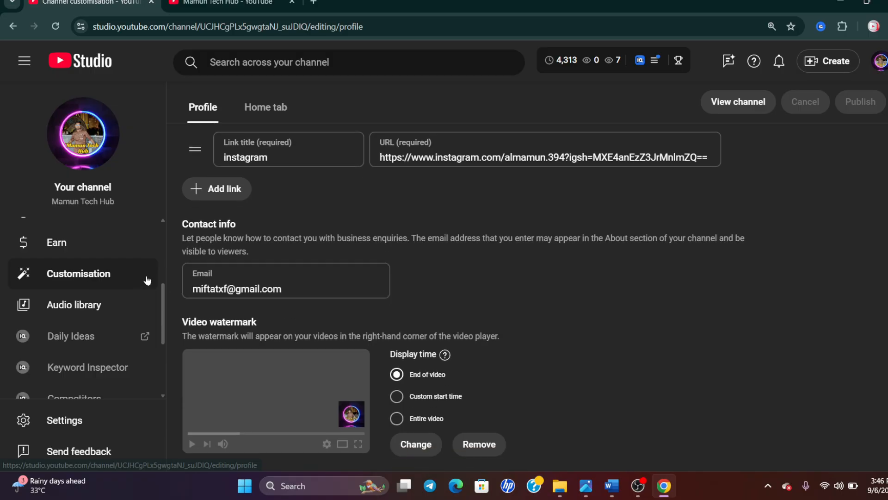
pyautogui.scroll(6, 283, 240)
pyautogui.scroll(10, 280, 233)
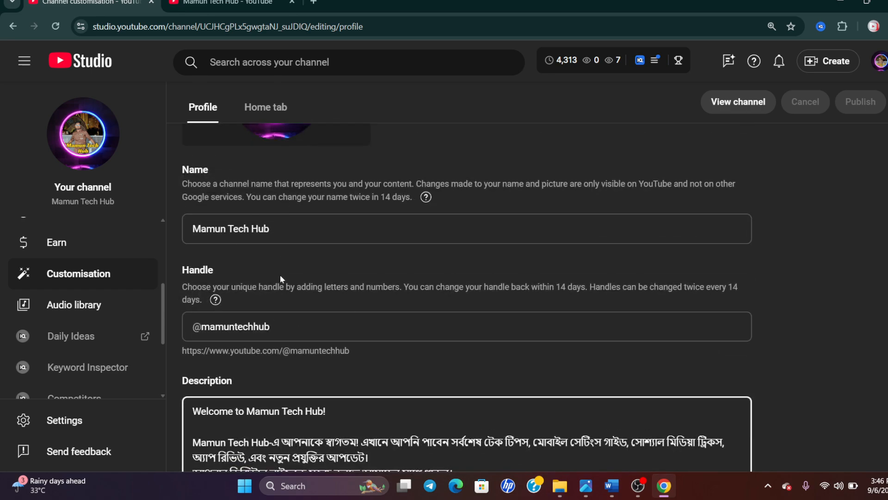
pyautogui.scroll(-3, 287, 275)
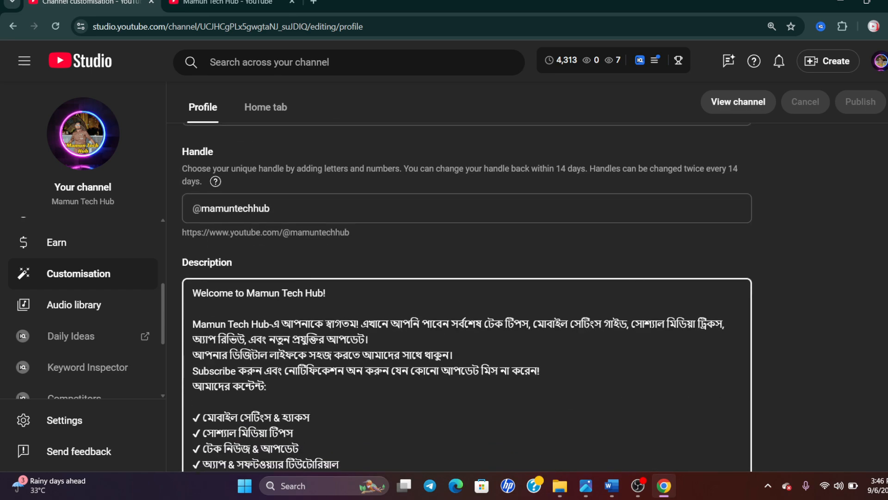
# Switch to the Word document with the video topics and colour the first item, "YouTube Channel Customization", red
pyautogui.moveTo(611, 485)
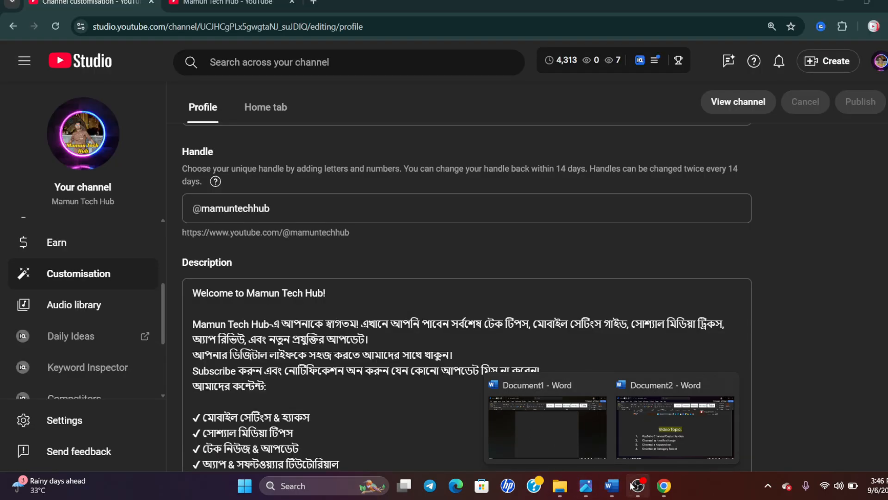
pyautogui.click(675, 425)
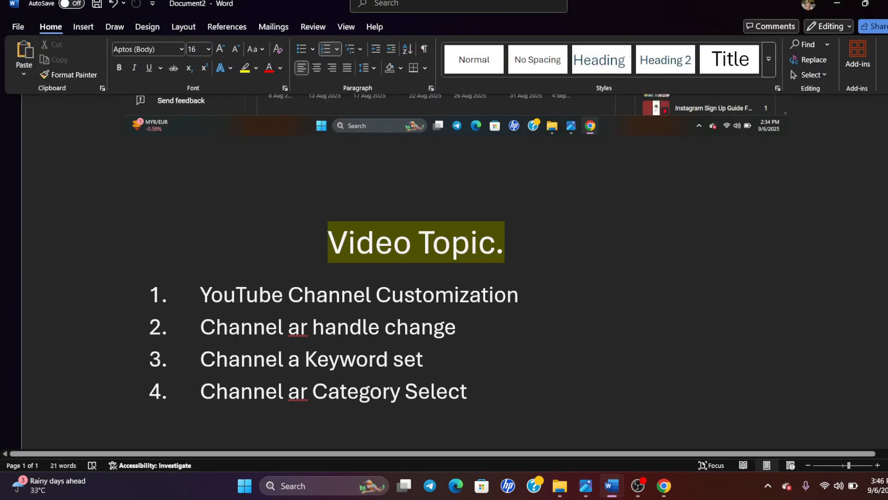
pyautogui.moveTo(201, 296); pyautogui.dragTo(528, 299)
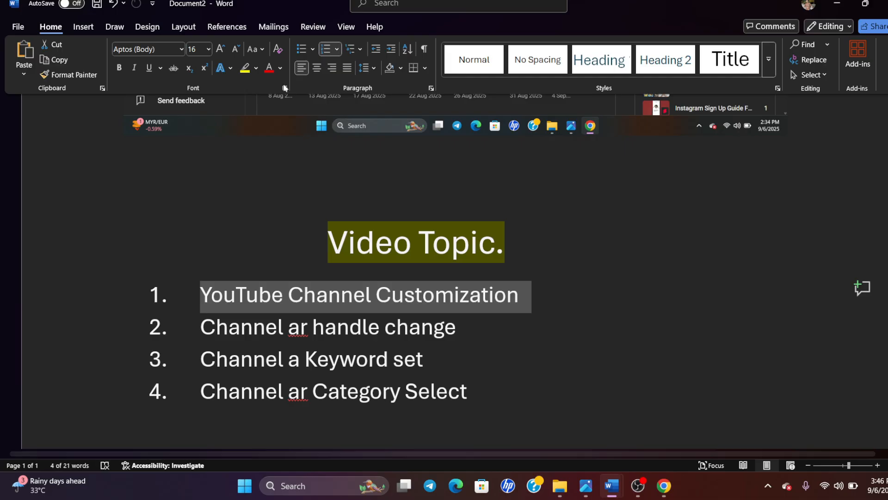
pyautogui.click(269, 68)
pyautogui.press('Down')
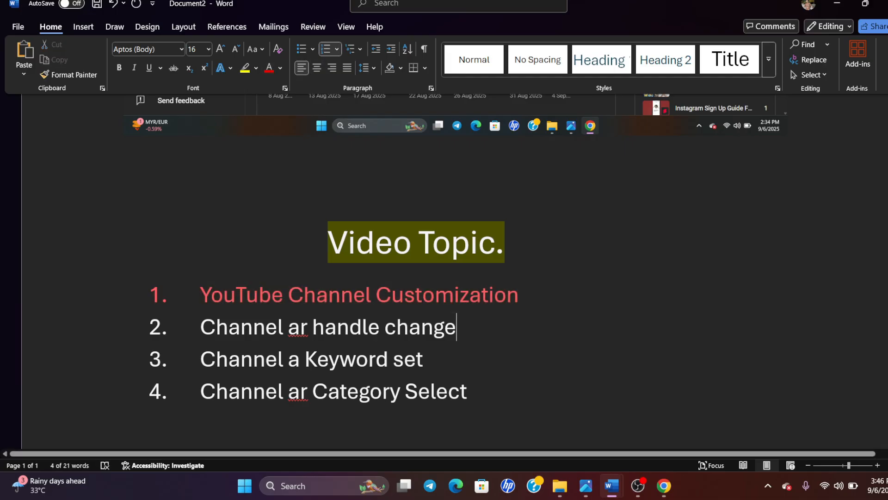
# Colour the second topic, "Channel ar handle change", red and point out the third topic, "Channel a Keyword set"
pyautogui.moveTo(457, 328); pyautogui.dragTo(253, 341)
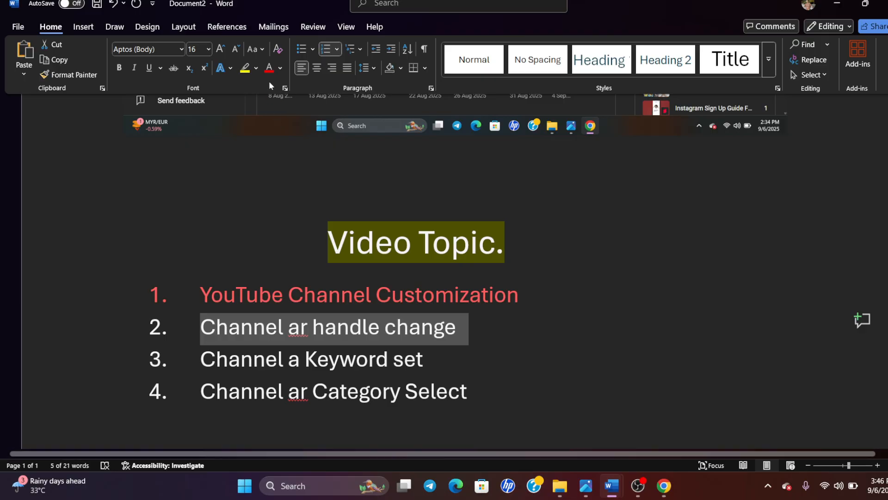
pyautogui.click(268, 68)
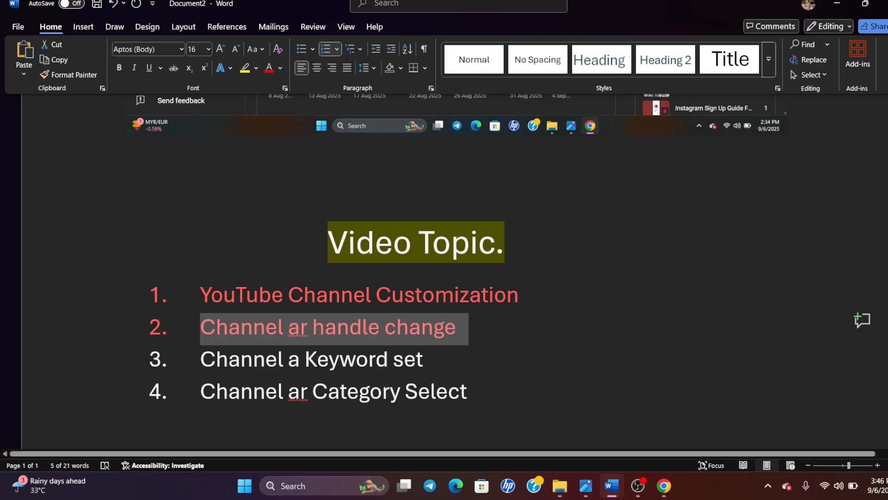
pyautogui.moveTo(423, 361); pyautogui.dragTo(200, 360)
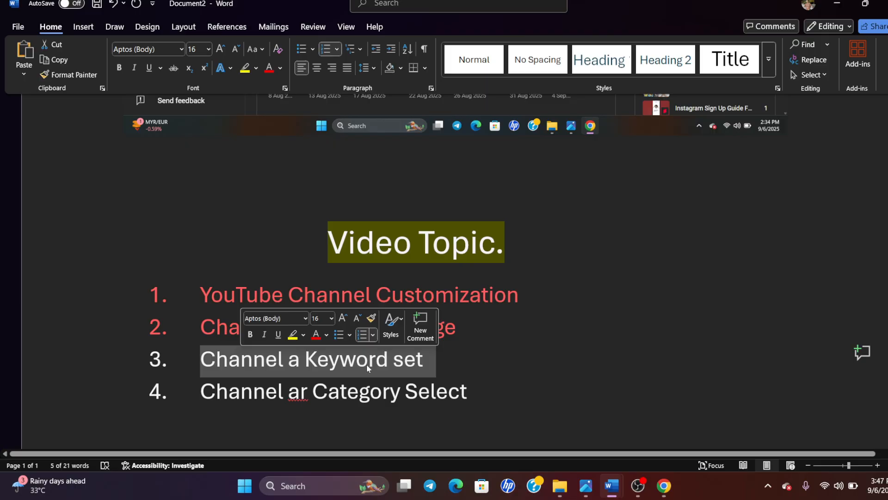
pyautogui.click(499, 352)
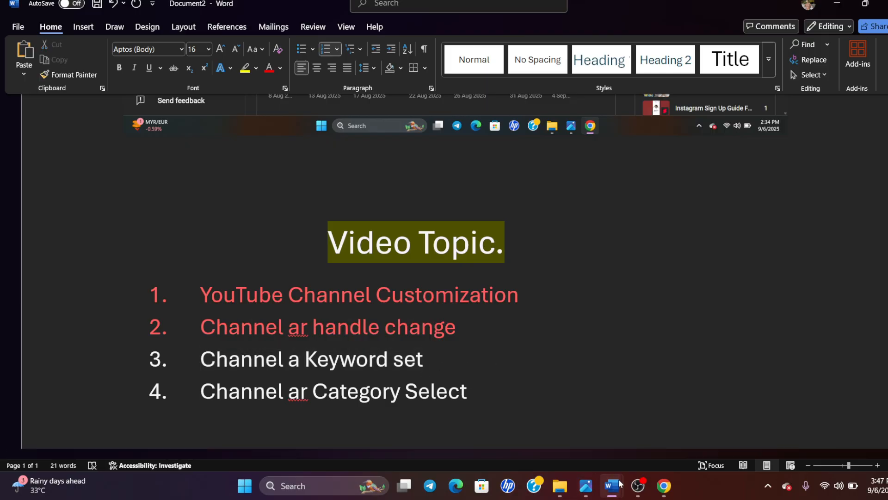
# Switch back to YouTube Studio in Chrome and open the channel's Settings
pyautogui.click(664, 485)
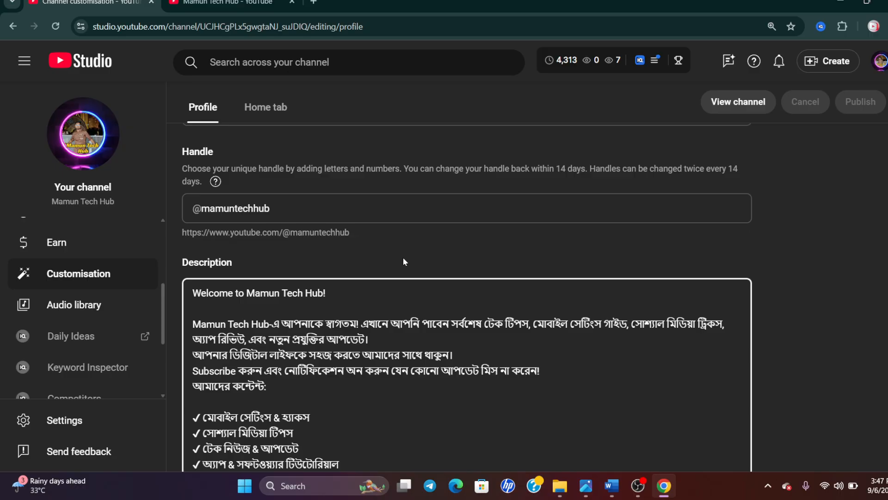
pyautogui.scroll(2, 404, 260)
pyautogui.scroll(-5, 403, 261)
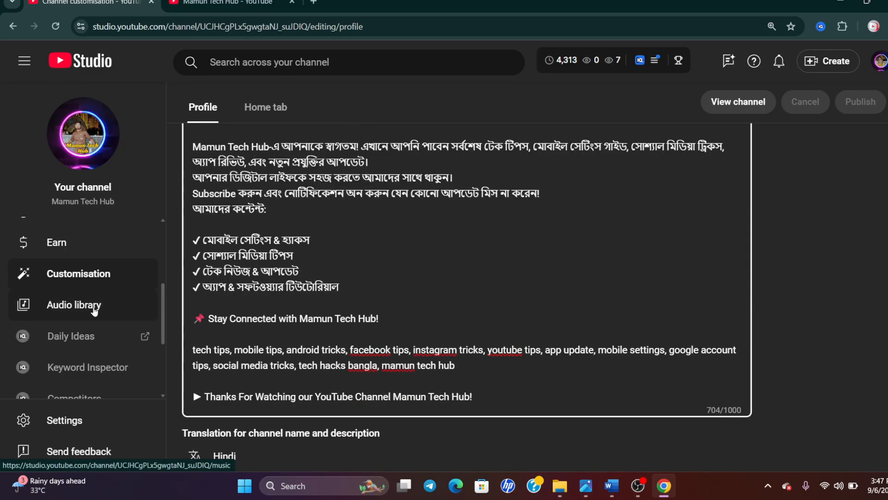
pyautogui.scroll(-3, 95, 310)
pyautogui.scroll(6, 95, 323)
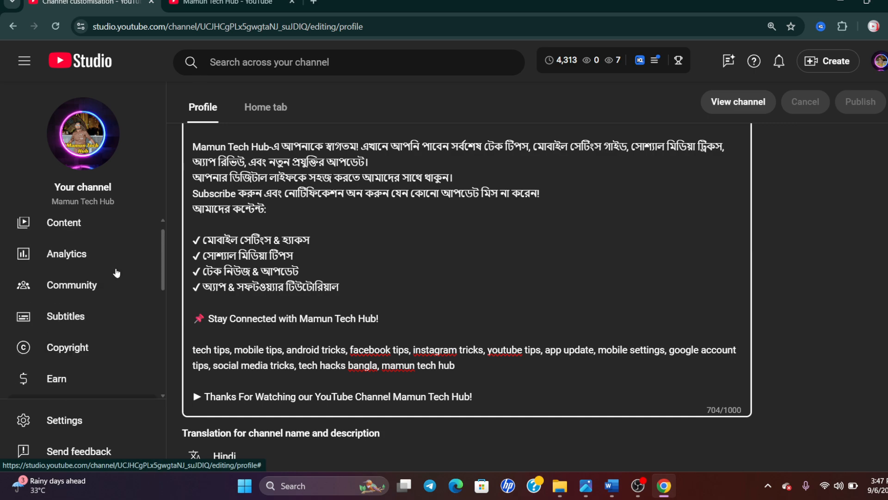
pyautogui.scroll(-3, 107, 324)
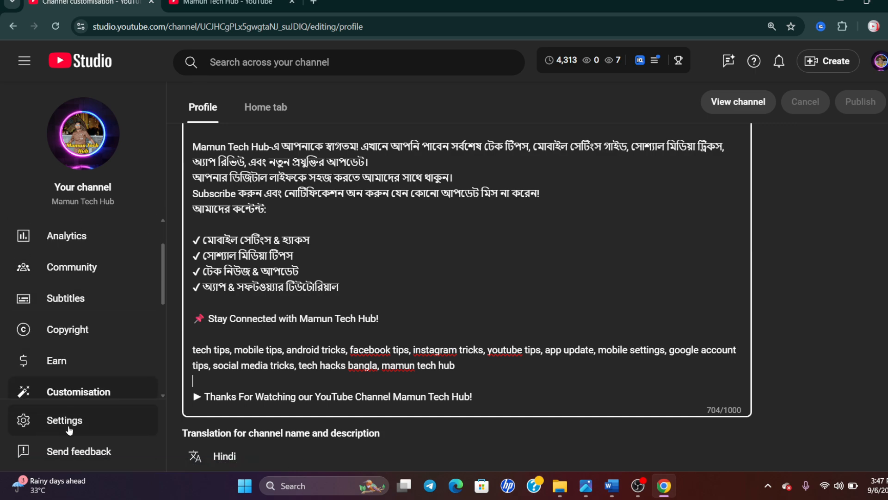
pyautogui.click(78, 418)
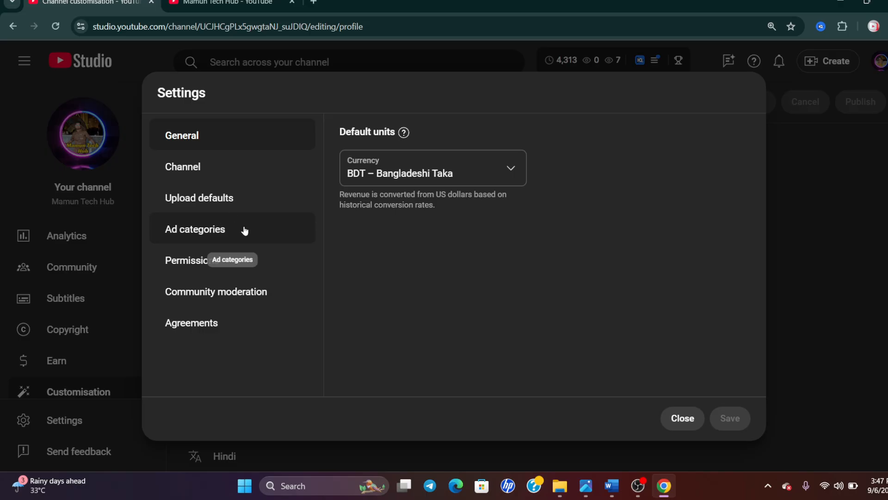
# Browse the available default currencies in the general settings
pyautogui.click(506, 176)
pyautogui.scroll(-20, 422, 227)
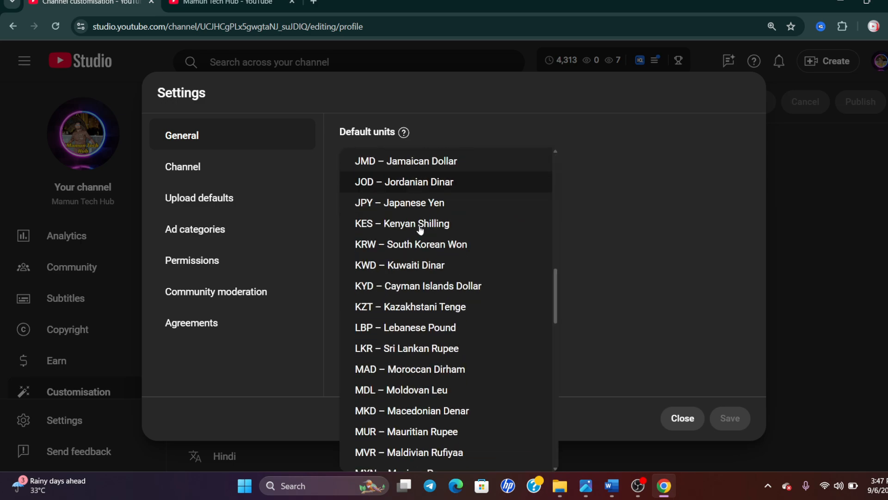
pyautogui.scroll(-3, 420, 229)
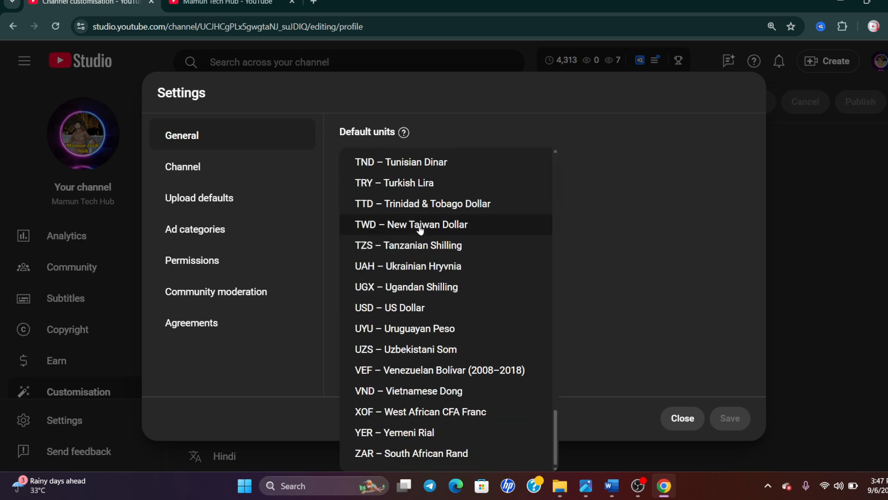
pyautogui.scroll(20, 416, 222)
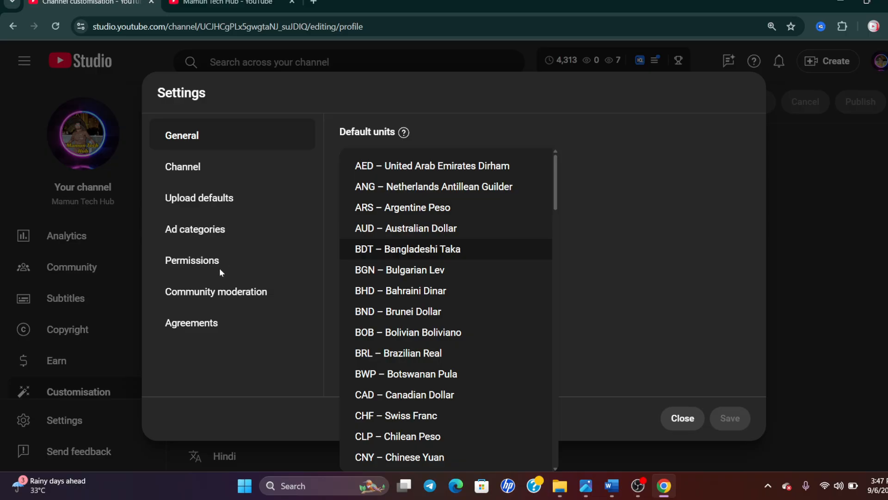
# Close the currency list and open the Channel basic info settings to examine the country of residence and keywords
pyautogui.click(199, 166)
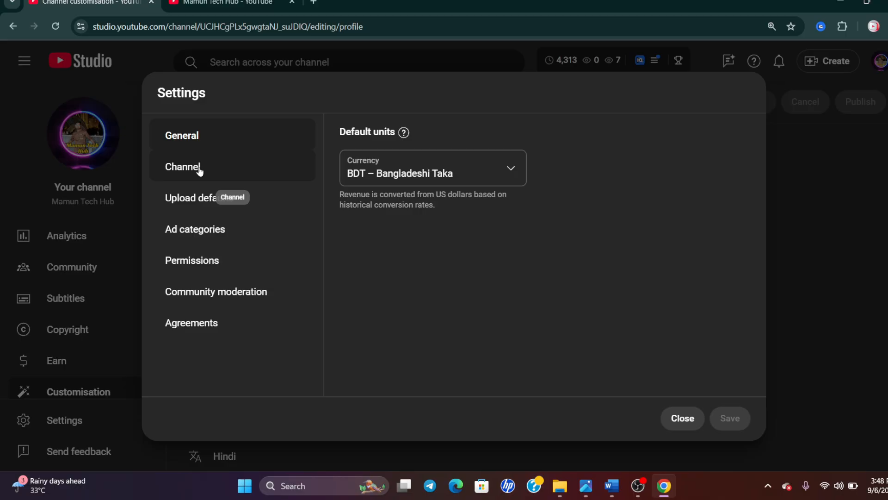
pyautogui.click(199, 168)
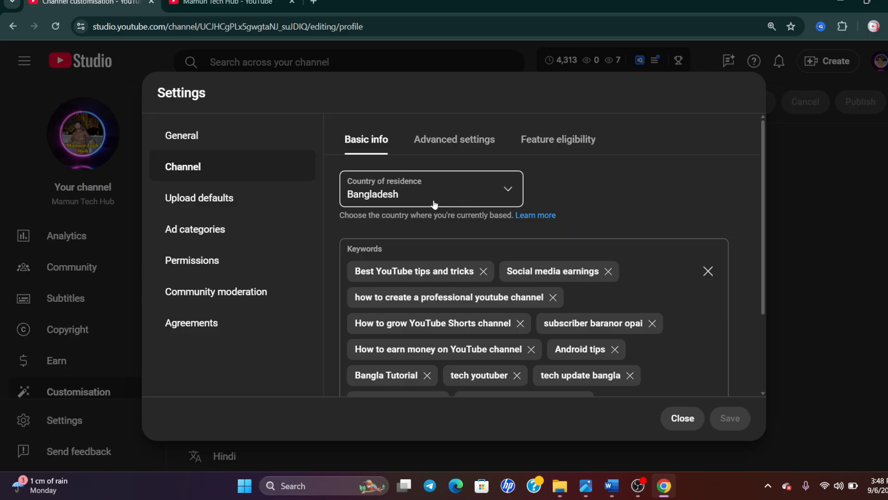
pyautogui.click(425, 262)
pyautogui.scroll(2, 422, 264)
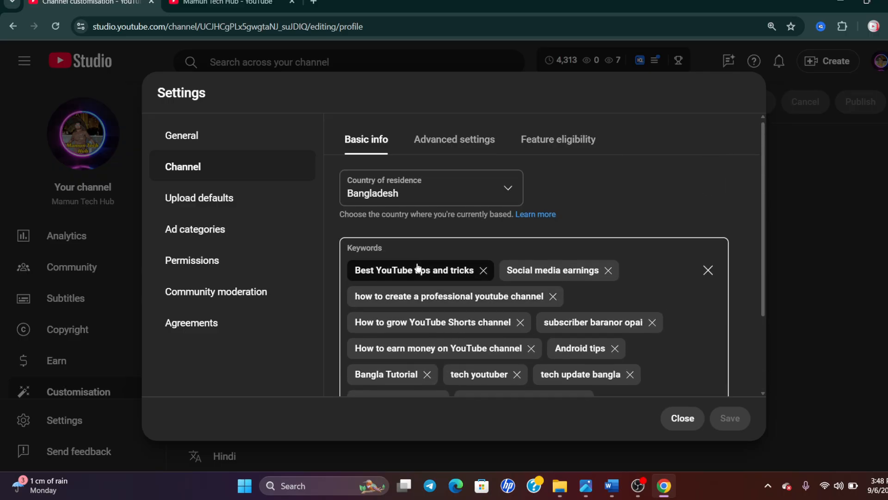
pyautogui.scroll(-1, 416, 265)
pyautogui.moveTo(380, 214); pyautogui.dragTo(387, 255)
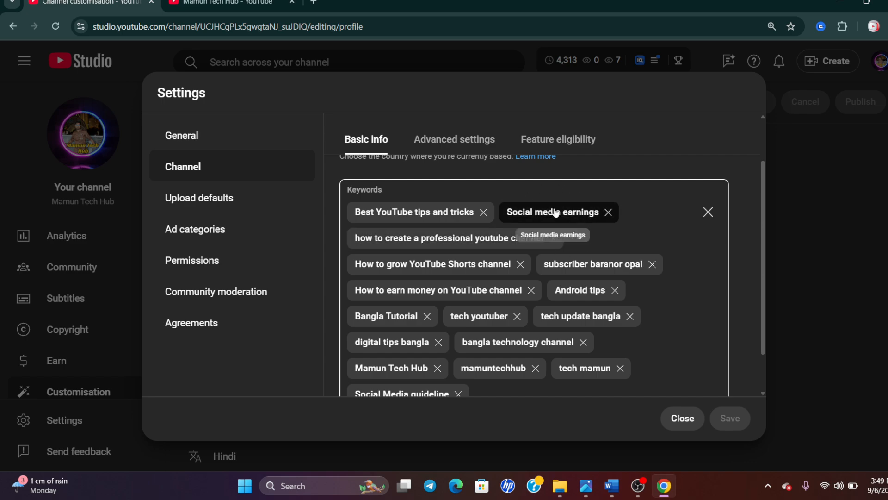
# View the public channel page in the other browser tab and compare its content with the channel keywords in Studio
pyautogui.click(228, 6)
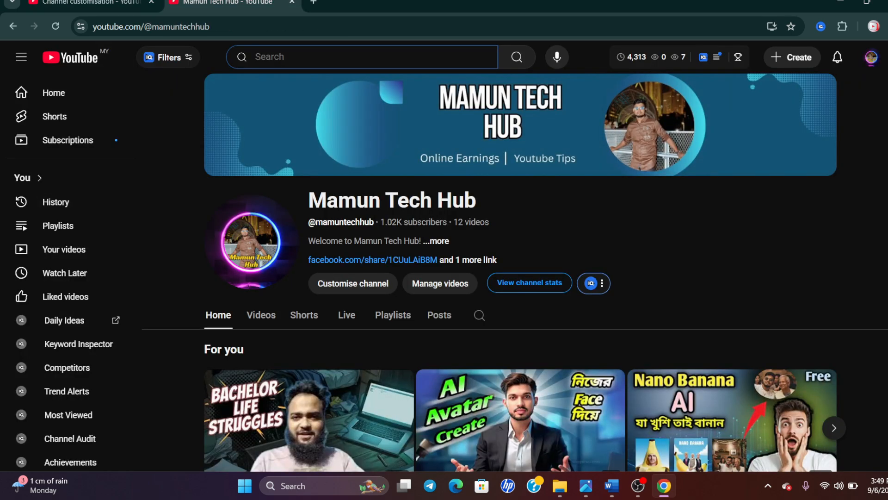
pyautogui.scroll(-7, 347, 175)
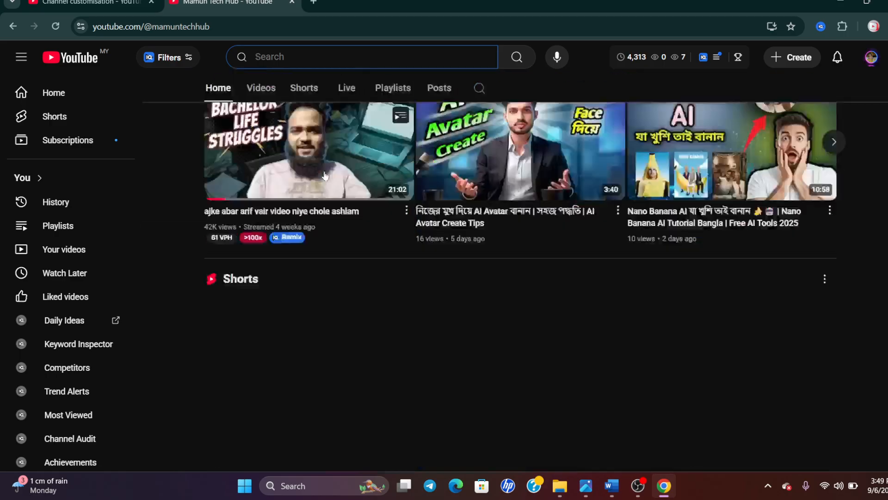
pyautogui.scroll(7, 347, 175)
pyautogui.click(88, 4)
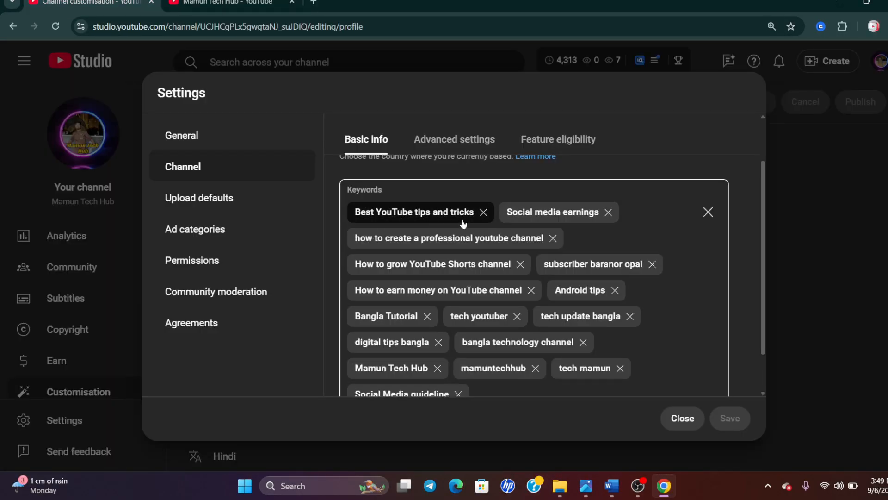
pyautogui.click(227, 3)
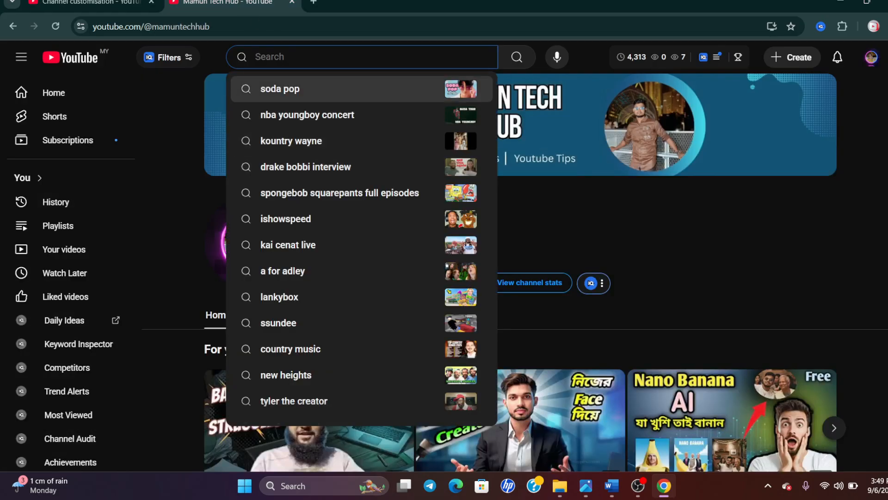
pyautogui.click(88, 3)
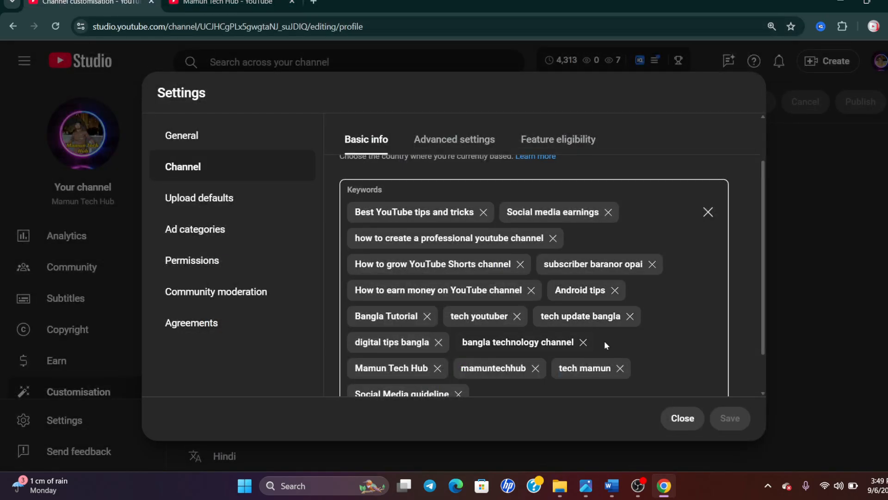
# Review the whole channel keyword list and its character limit in the basic info settings
pyautogui.scroll(-1, 521, 290)
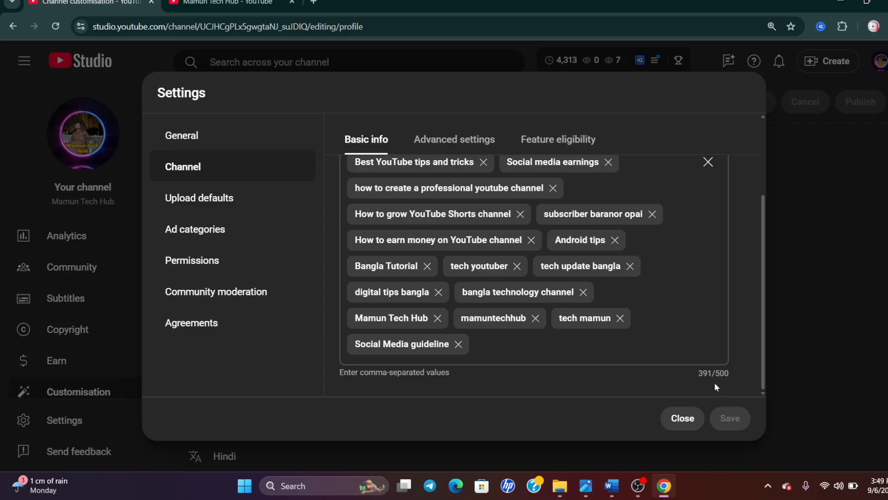
pyautogui.scroll(2, 579, 315)
pyautogui.scroll(-2, 582, 321)
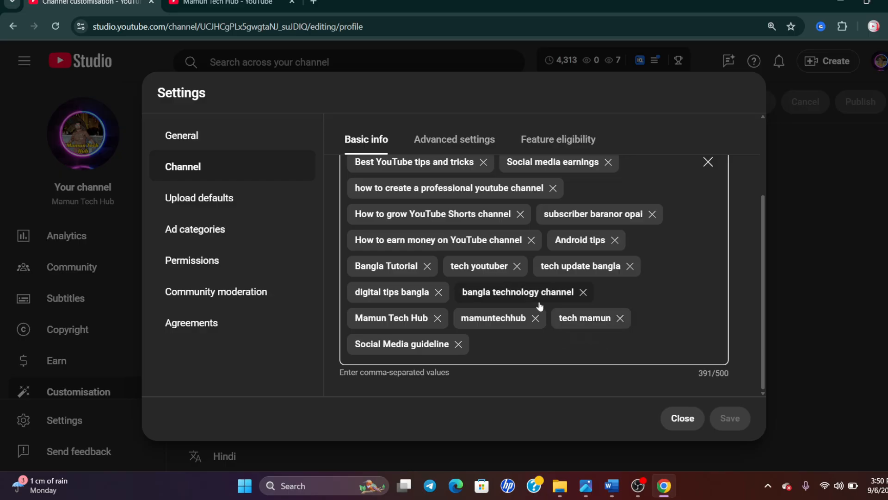
pyautogui.scroll(2, 440, 246)
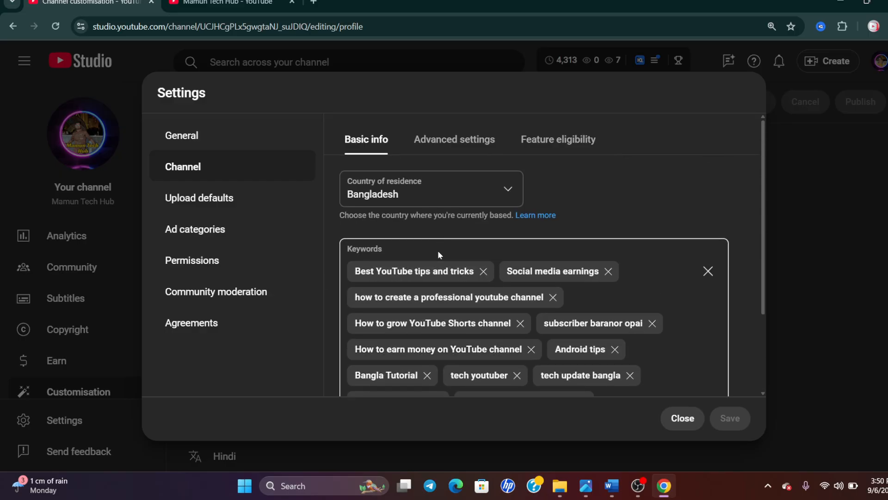
# Examine the channel's advanced settings, from the Made for Kids audience choice to clips and third-party training
pyautogui.click(440, 148)
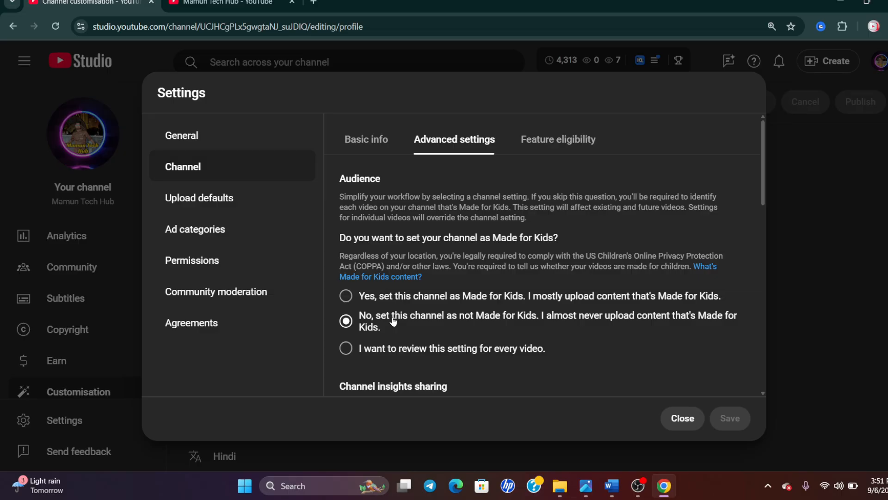
pyautogui.scroll(-8, 394, 320)
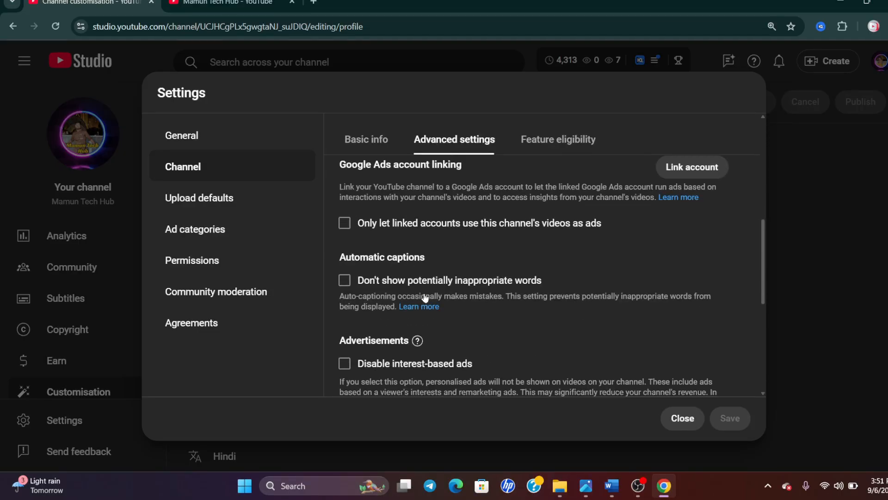
pyautogui.scroll(-6, 425, 298)
pyautogui.scroll(2, 425, 297)
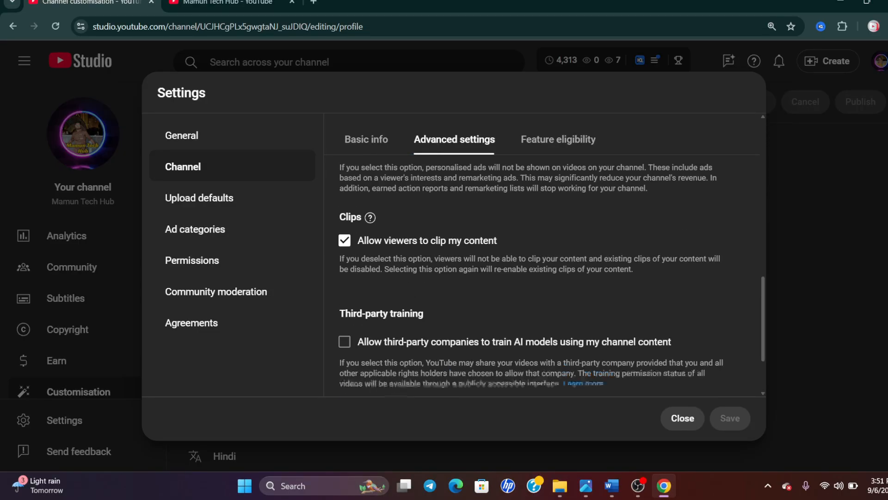
pyautogui.scroll(5, 569, 179)
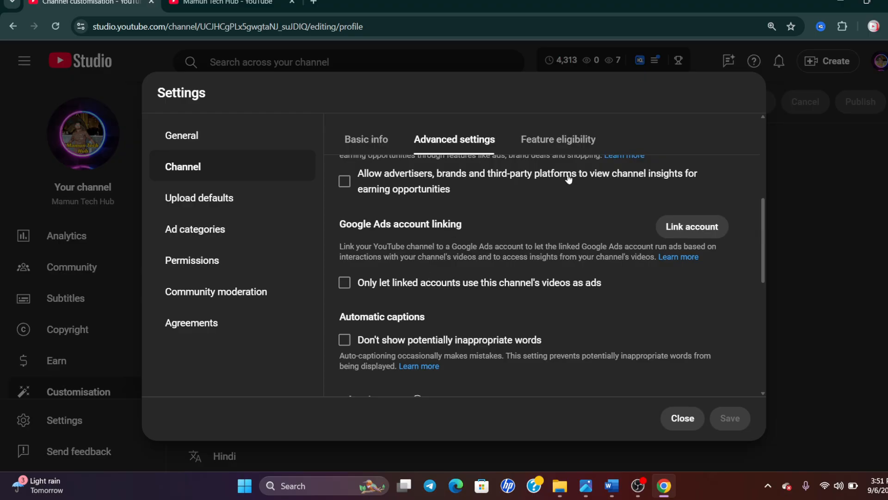
# Check the channel's feature eligibility, then return to the keywords in the basic info settings
pyautogui.click(545, 149)
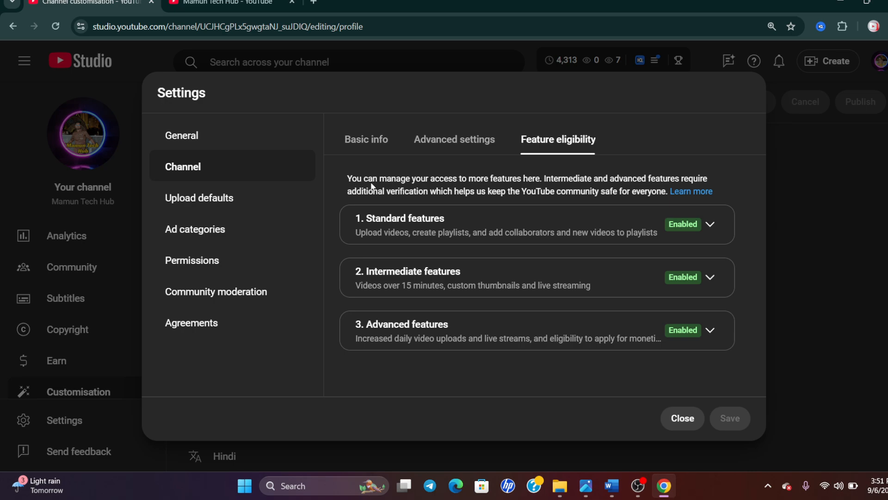
pyautogui.click(374, 146)
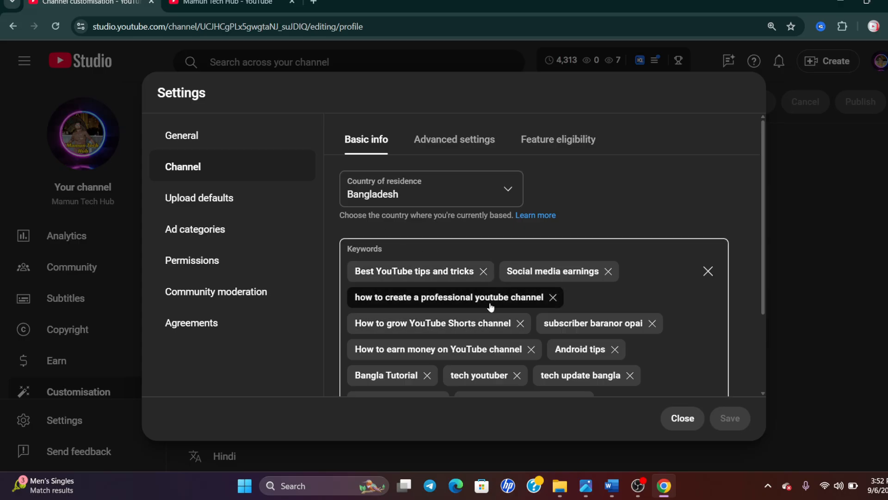
pyautogui.scroll(-1, 491, 306)
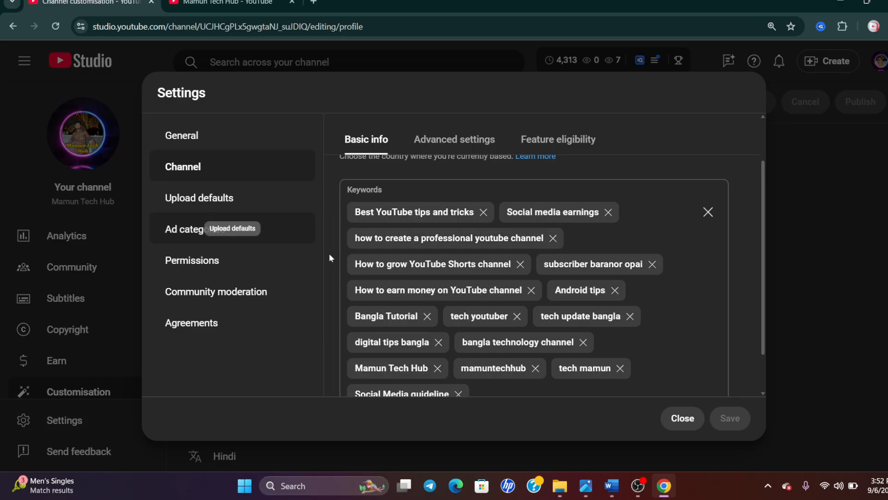
# Switch to Document2 in Word, colour the third topic, "Channel a Keyword set", red and point out the fourth, "Channel ar Category Select"
pyautogui.moveTo(611, 486)
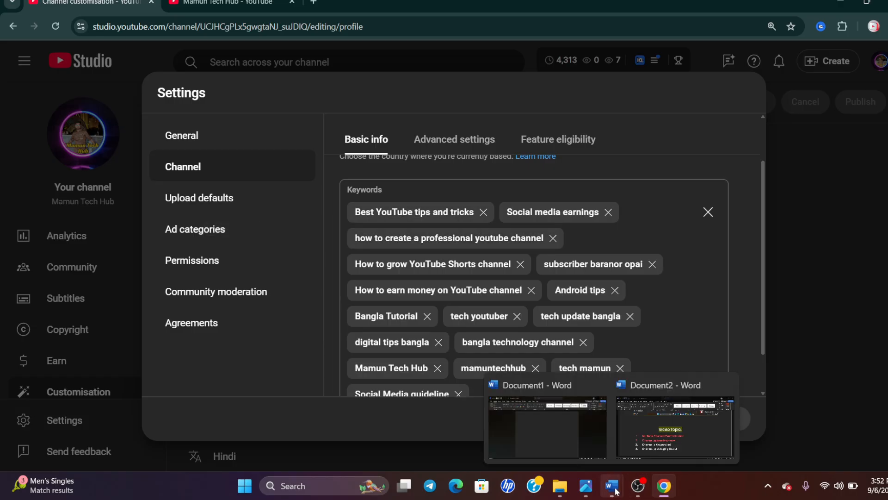
pyautogui.click(663, 449)
pyautogui.moveTo(430, 360); pyautogui.dragTo(200, 360)
pyautogui.click(269, 67)
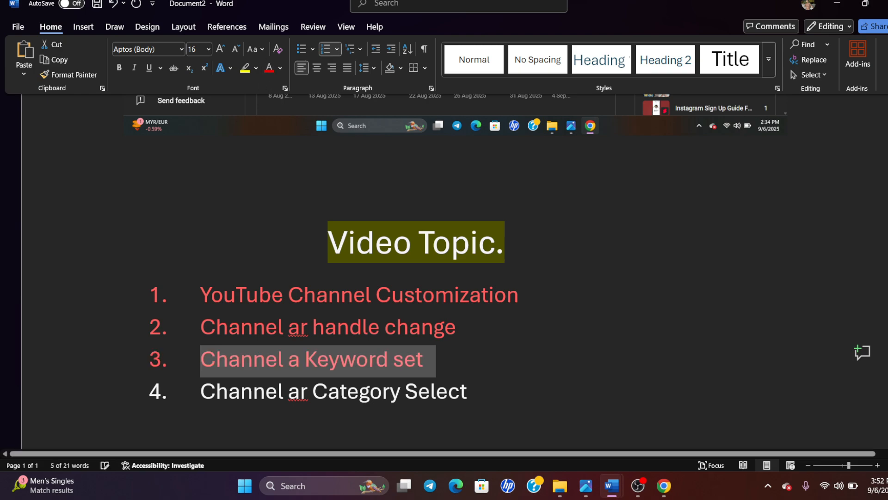
pyautogui.moveTo(468, 392); pyautogui.dragTo(220, 404)
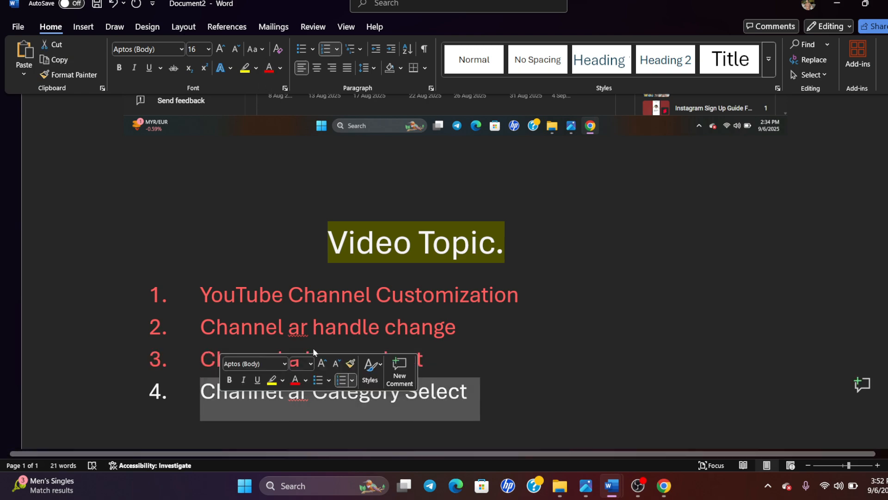
pyautogui.click(684, 254)
# Switch back to YouTube Studio in Chrome and set the category in the advanced upload defaults to Science and technology
pyautogui.click(664, 485)
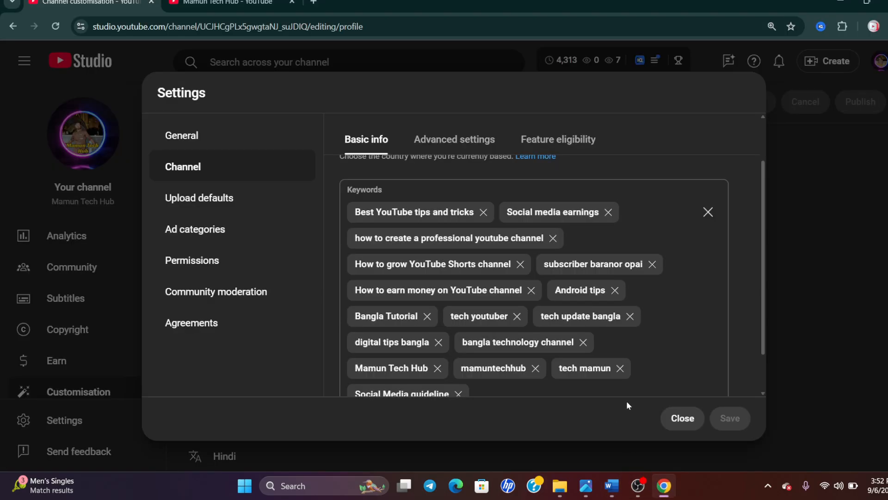
pyautogui.click(252, 202)
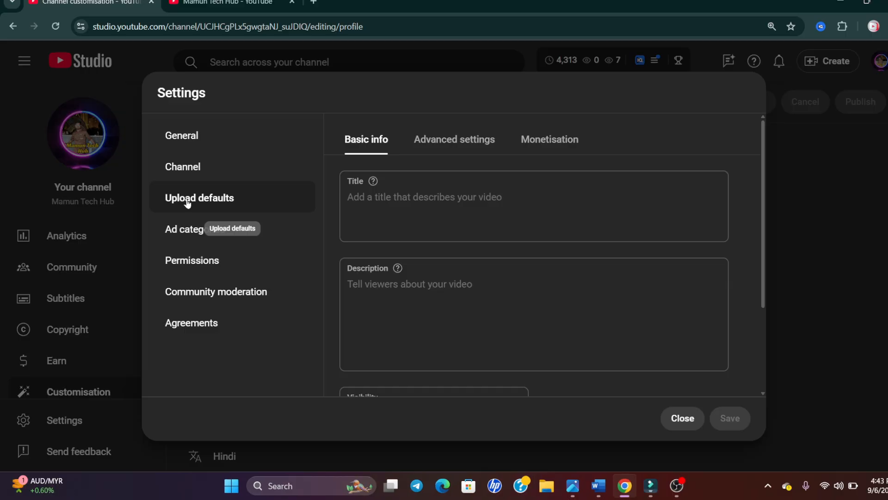
pyautogui.click(464, 140)
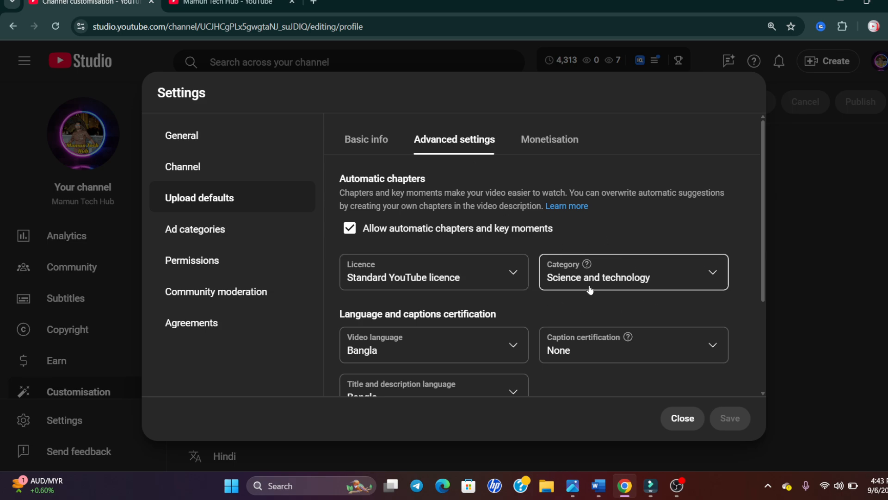
pyautogui.click(630, 286)
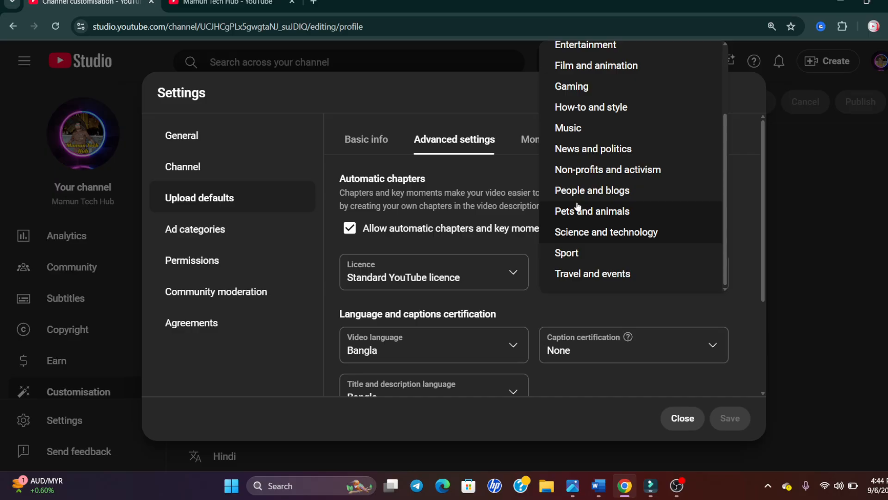
pyautogui.click(582, 236)
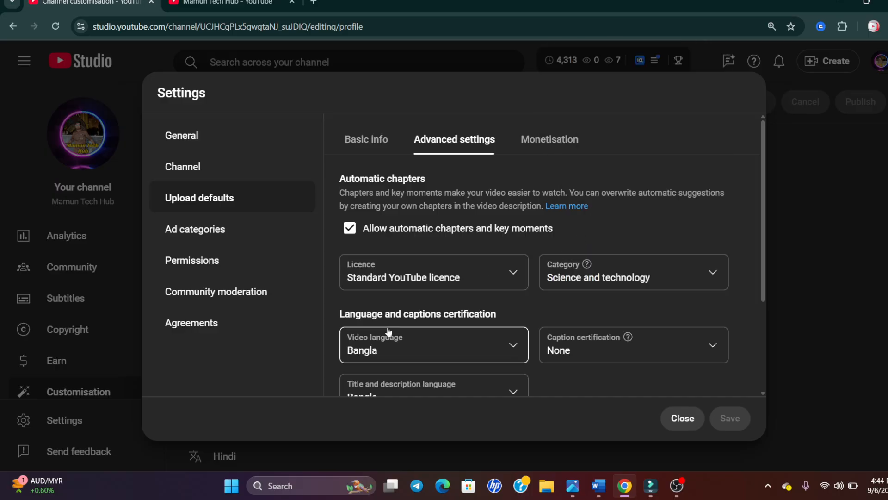
# Review the language settings in the advanced upload defaults and choose On for comments
pyautogui.scroll(-1, 389, 331)
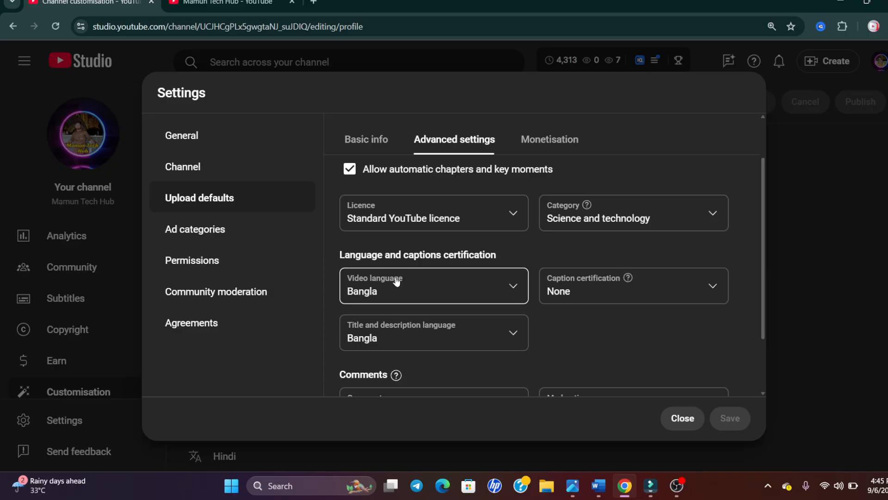
pyautogui.scroll(-3, 402, 296)
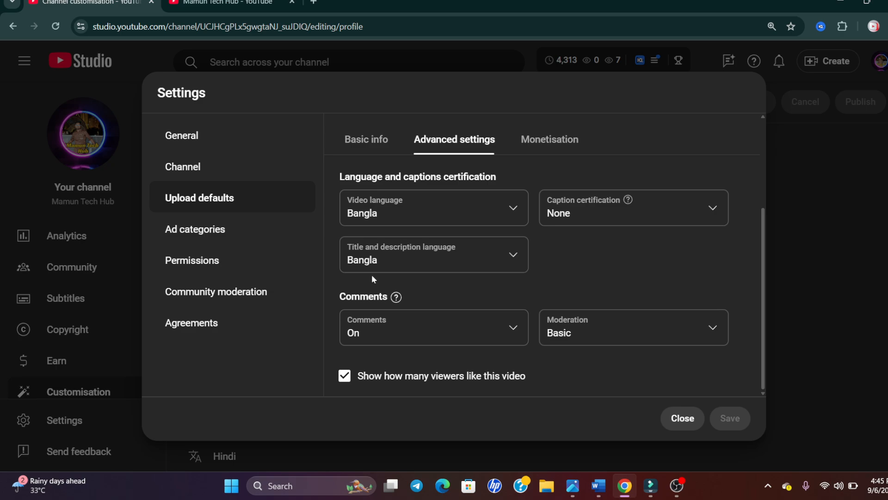
pyautogui.click(395, 324)
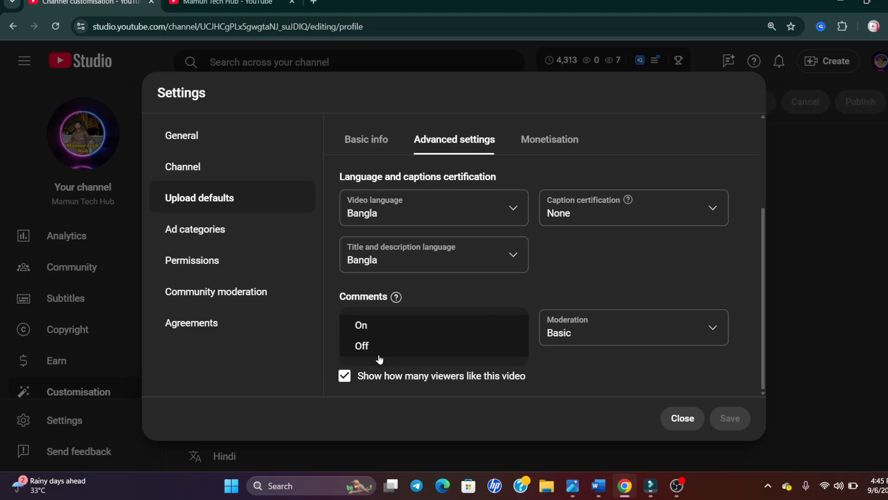
pyautogui.click(371, 326)
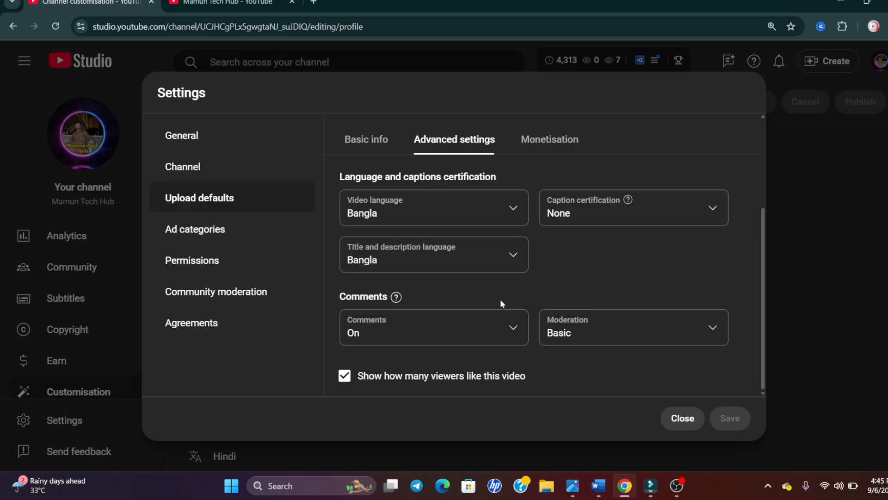
pyautogui.scroll(3, 500, 299)
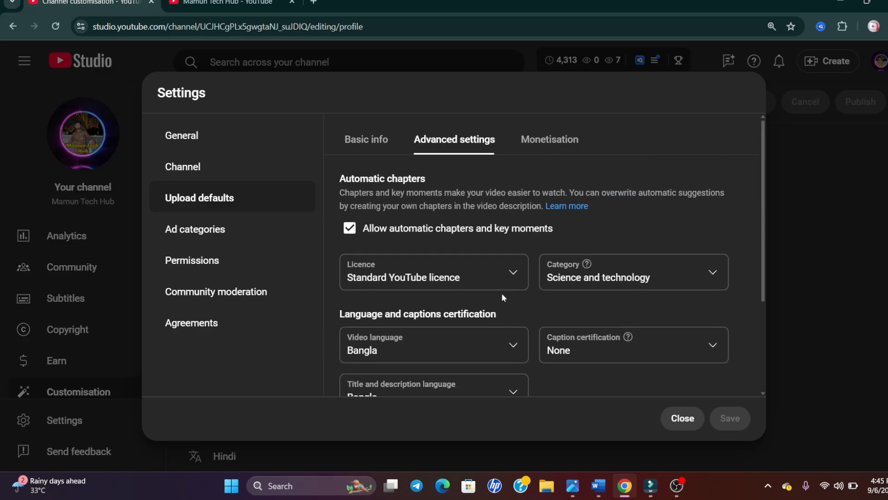